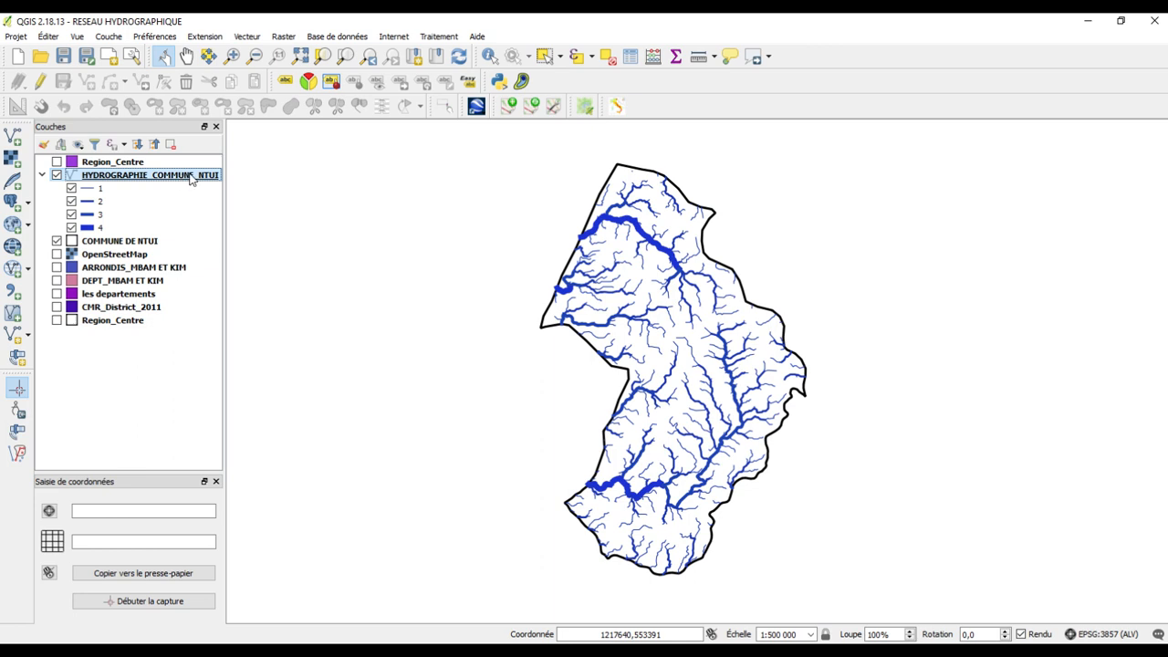
Step: Open the attribute table of the HYDROGRAPHIE_COMMUNE_NTUI layer and switch it to editing mode
{"action": "left_click", "coordinate": [57, 175]}
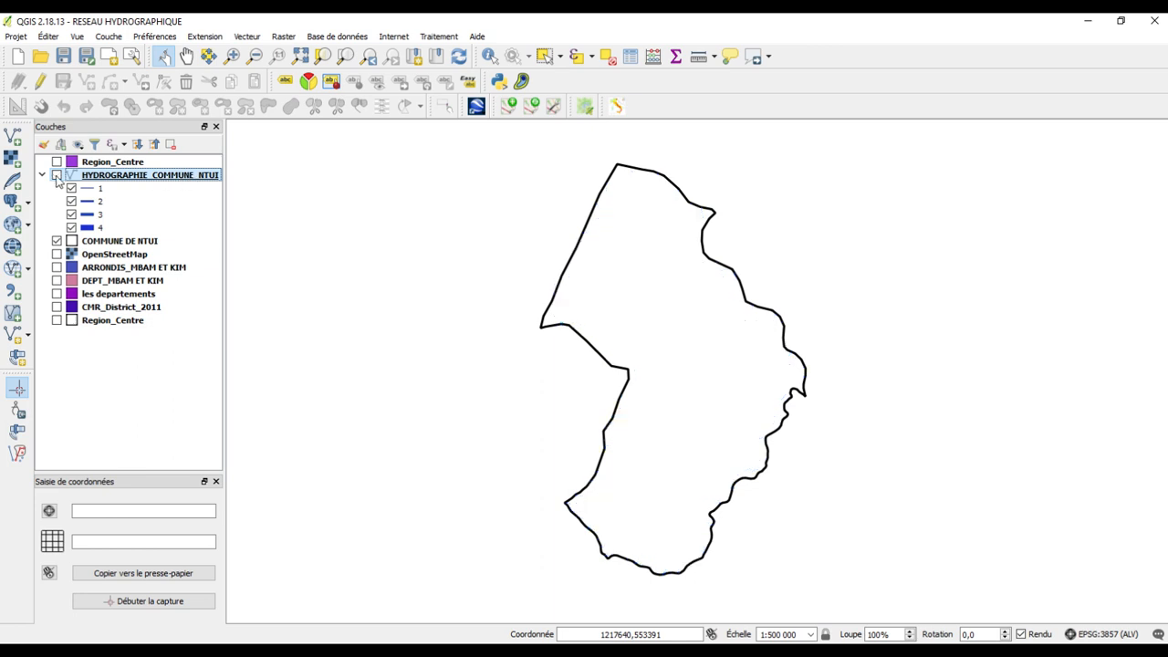
{"action": "left_click", "coordinate": [57, 175]}
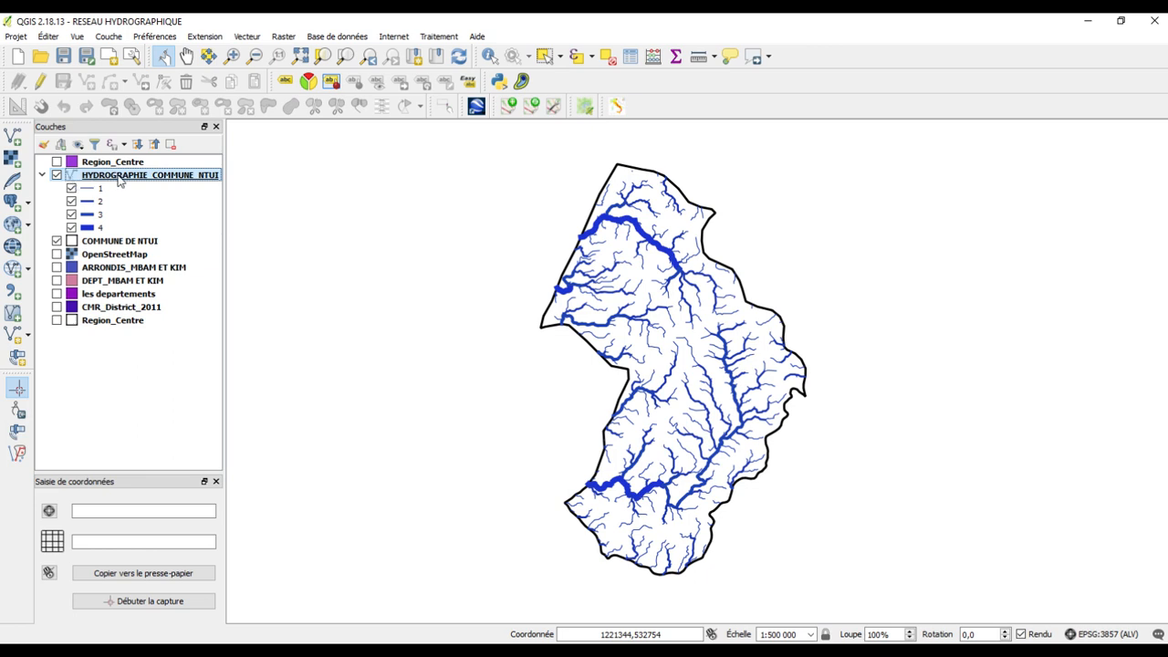
{"action": "right_click", "coordinate": [156, 182]}
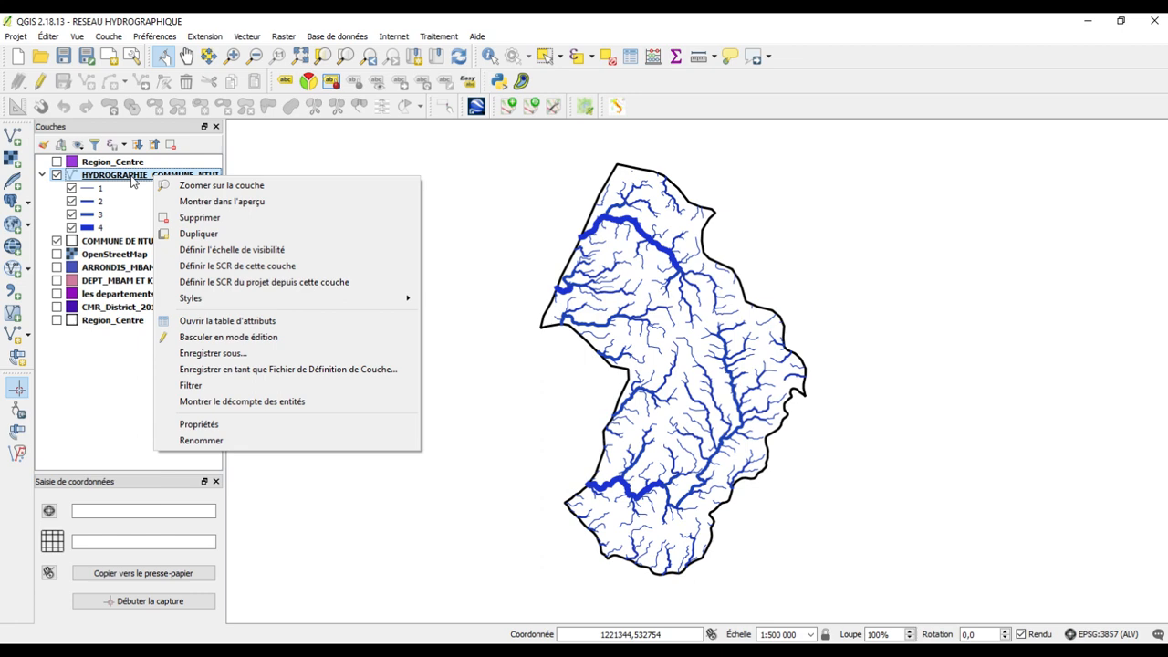
{"action": "left_click", "coordinate": [219, 323]}
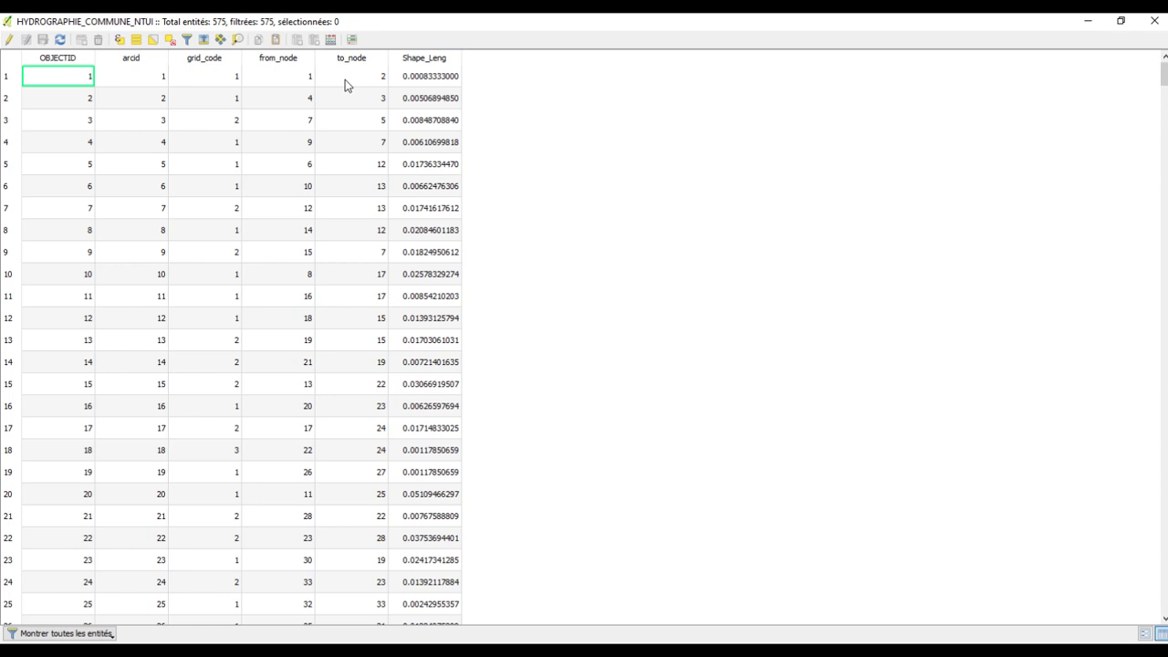
{"action": "left_click", "coordinate": [11, 42]}
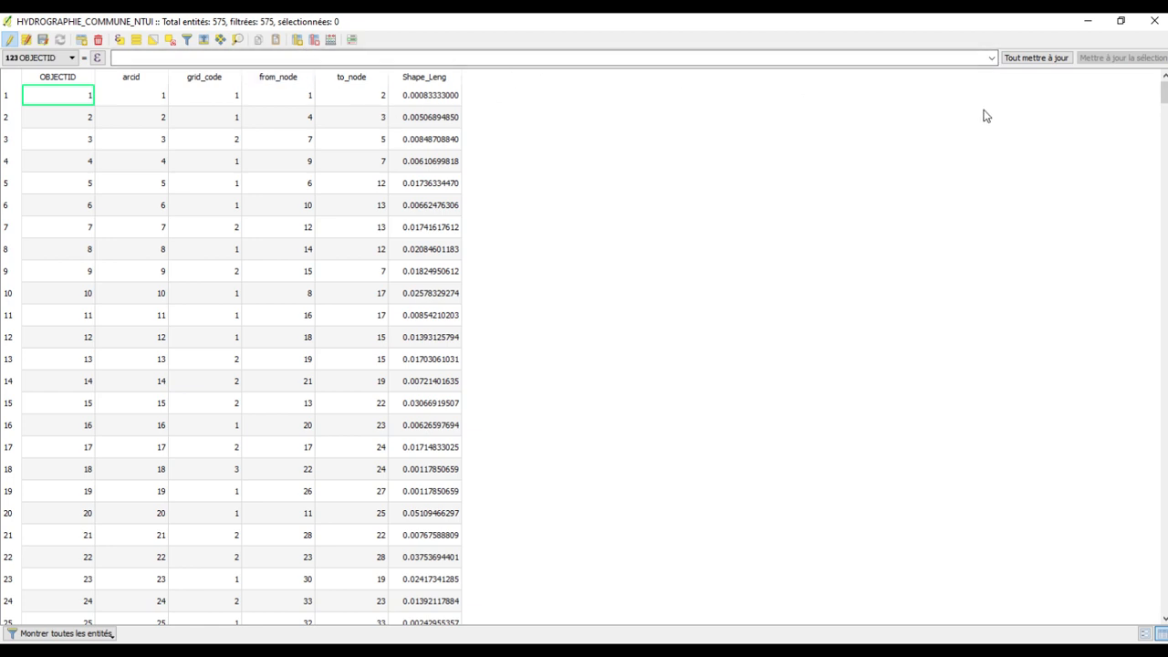
Step: Start a new field in the attribute table and name it Nom_Ecole
{"action": "left_click", "coordinate": [297, 46]}
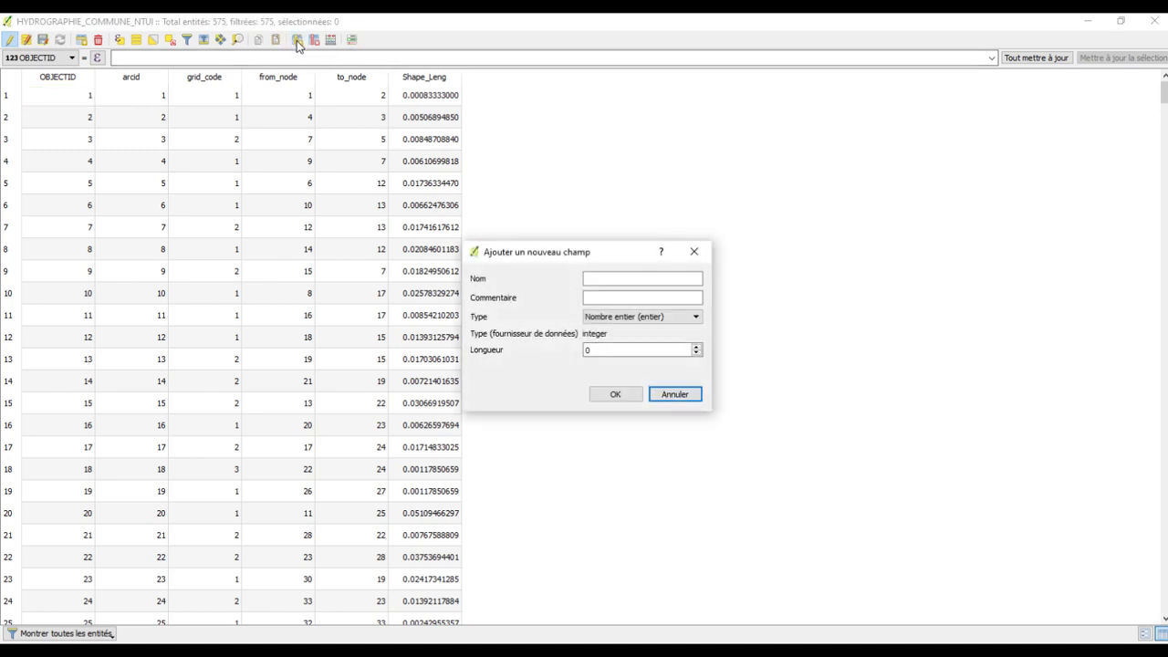
{"action": "left_click_drag", "start_coordinate": [581, 255], "coordinate": [704, 197]}
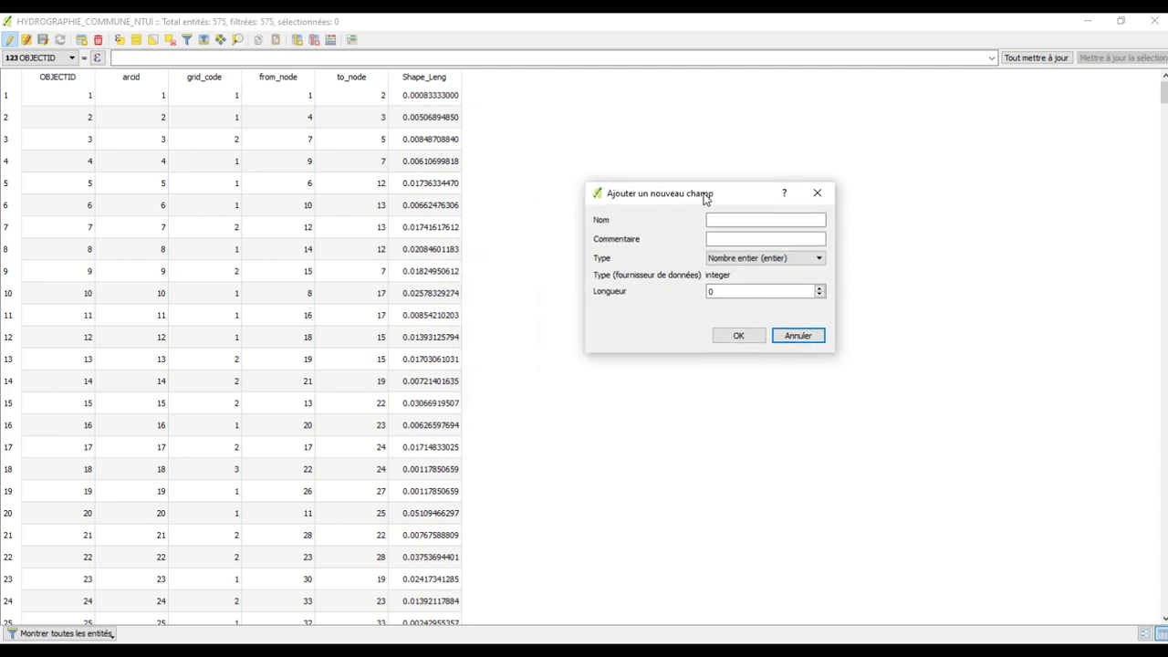
{"action": "left_click", "coordinate": [727, 223]}
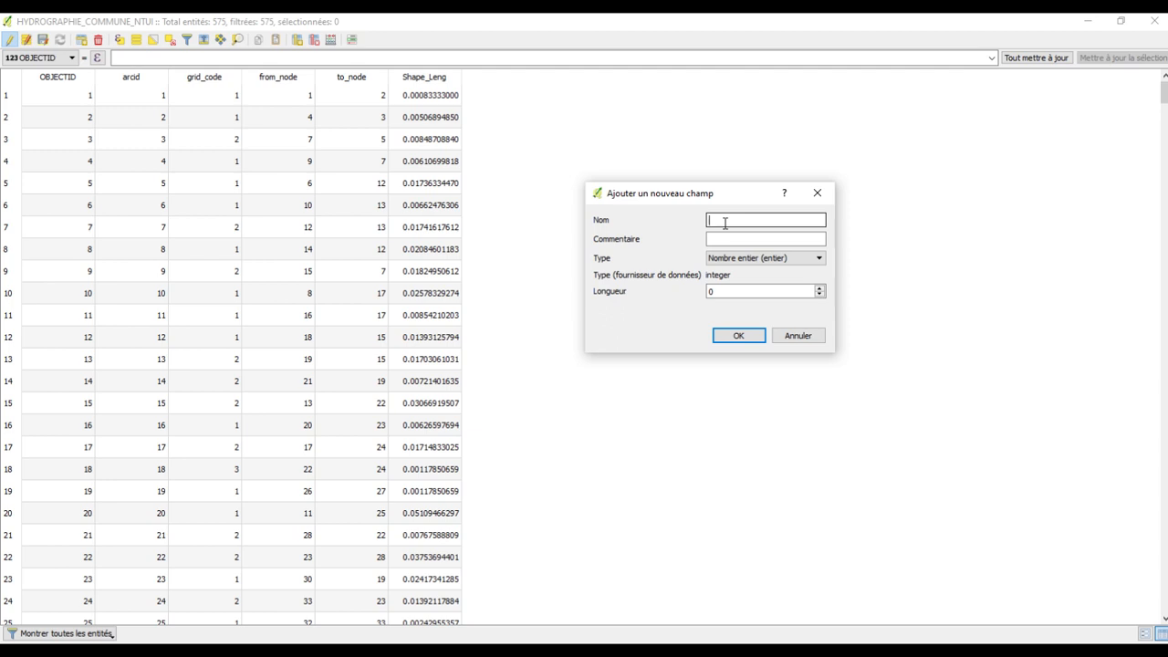
{"action": "type", "text": "Ecole"}
{"action": "key", "text": "BackSpace"}
{"action": "key", "text": "BackSpace"}
{"action": "key", "text": "BackSpace"}
{"action": "key", "text": "BackSpace"}
{"action": "key", "text": "BackSpace"}
{"action": "type", "text": "Nom_Ecole"}
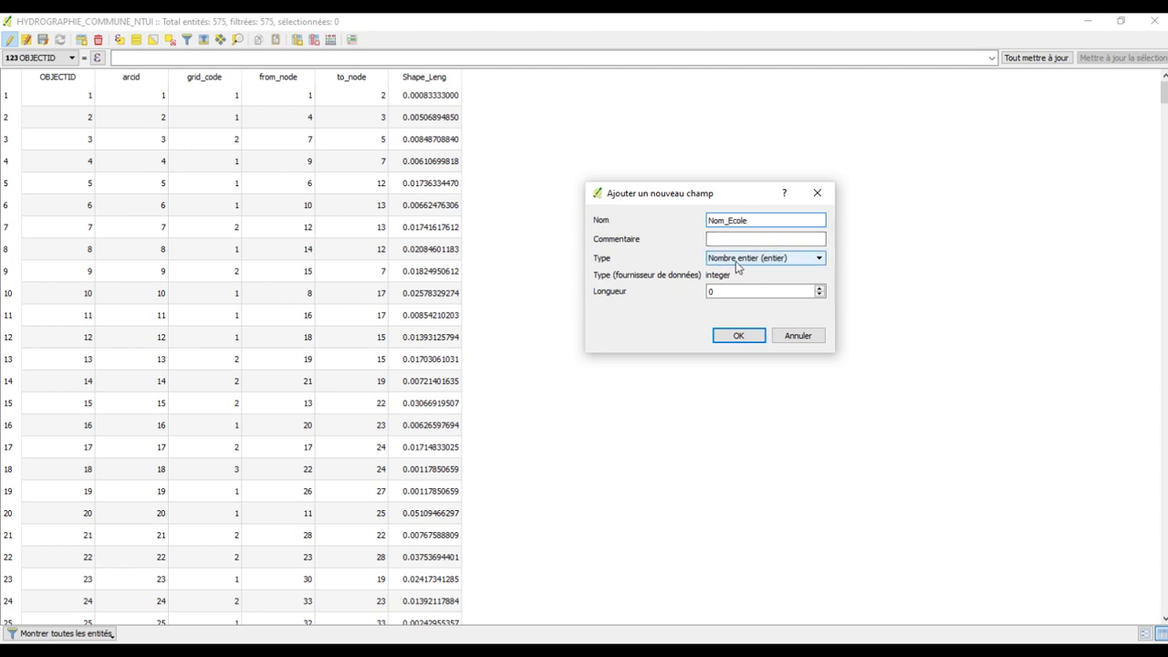
Step: Make the new field Texte (chaîne de caractères) with a length of 10 and add it to the table
{"action": "left_click", "coordinate": [816, 260]}
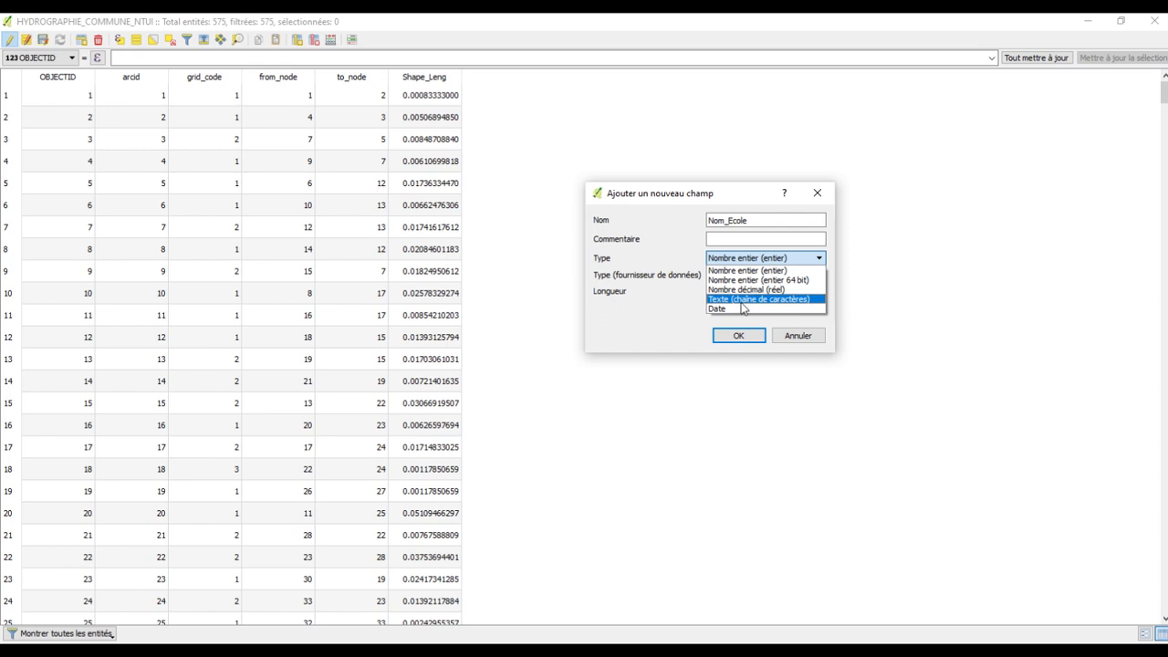
{"action": "left_click", "coordinate": [805, 301]}
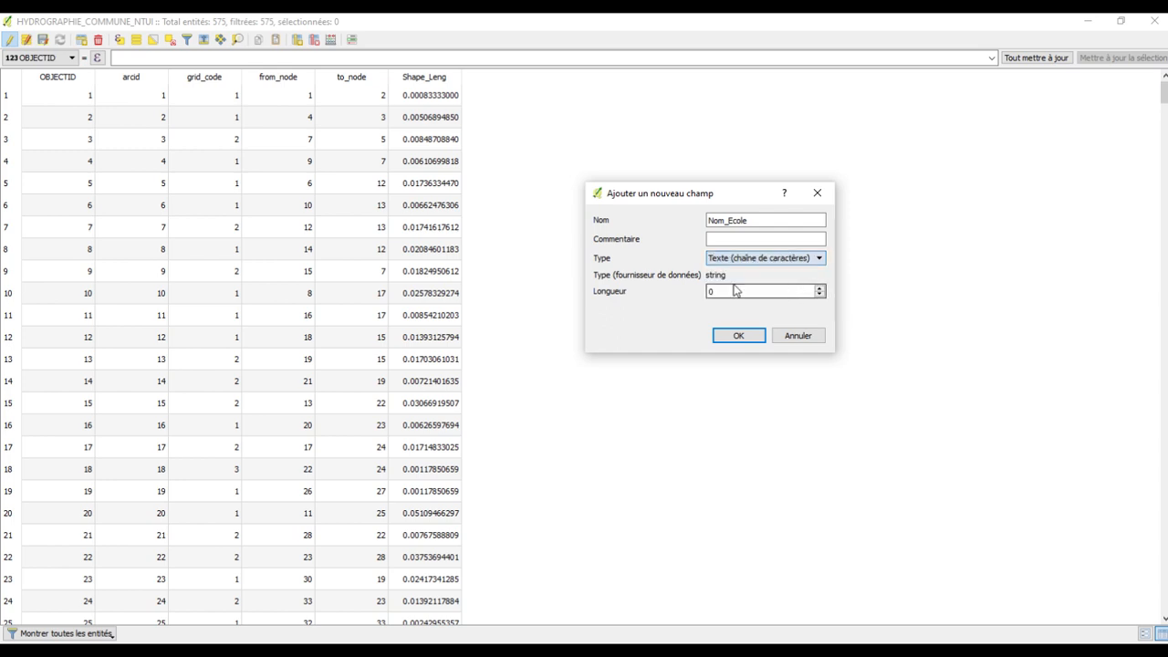
{"action": "left_click", "coordinate": [820, 287]}
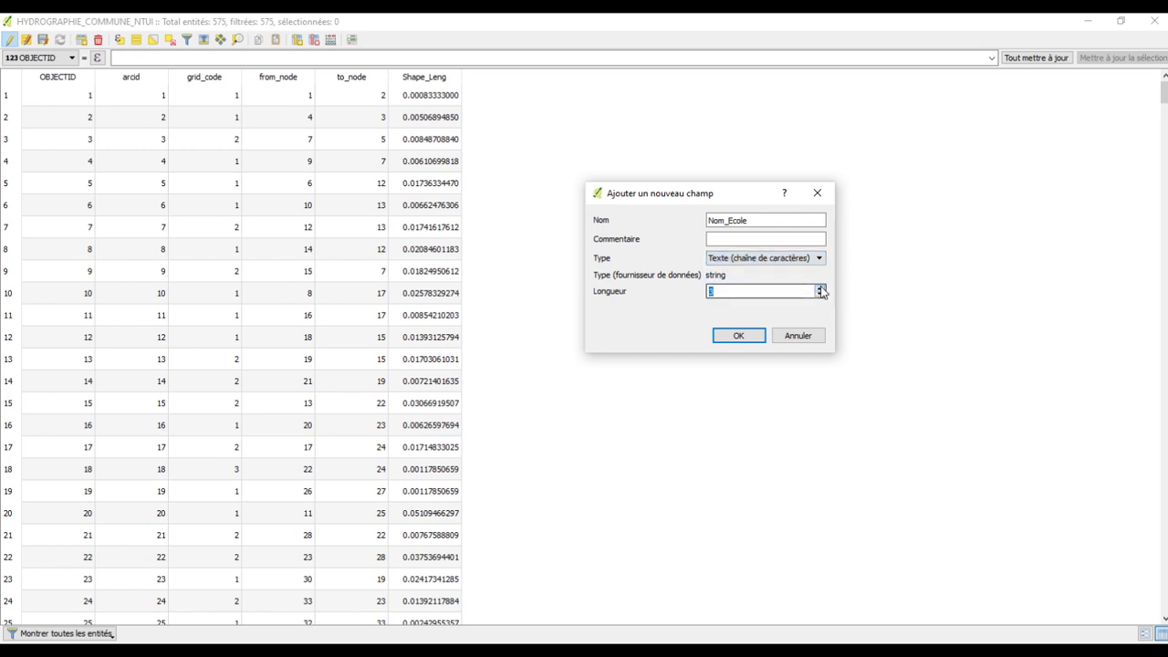
{"action": "left_click", "coordinate": [821, 288]}
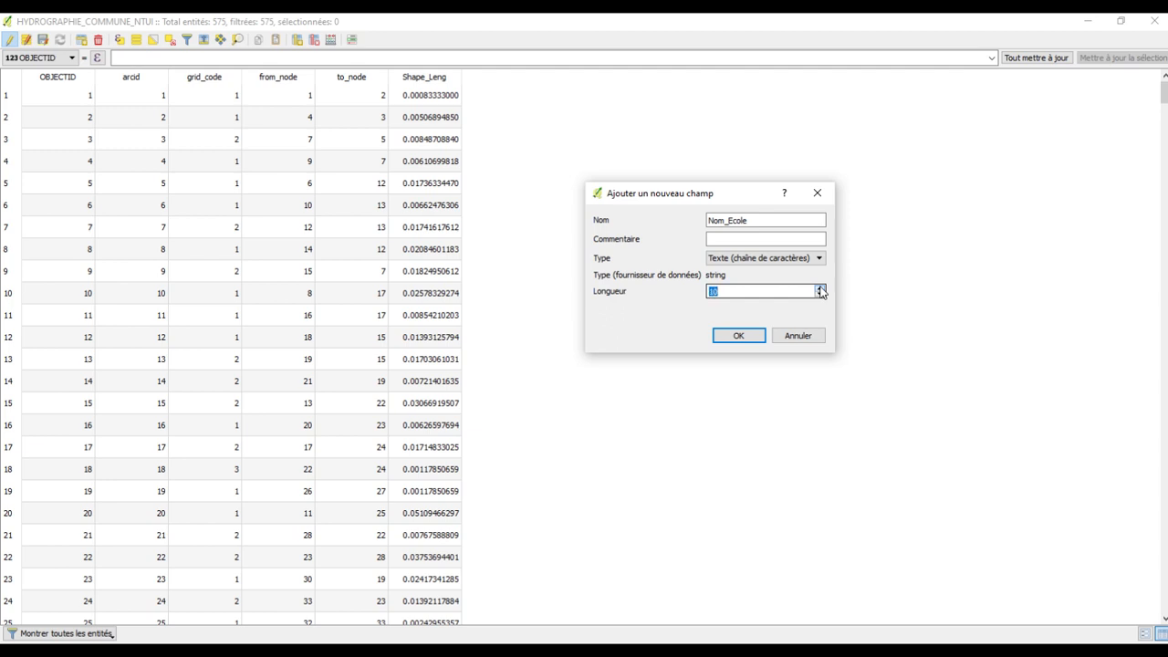
{"action": "left_click", "coordinate": [729, 291]}
{"action": "left_click", "coordinate": [721, 221]}
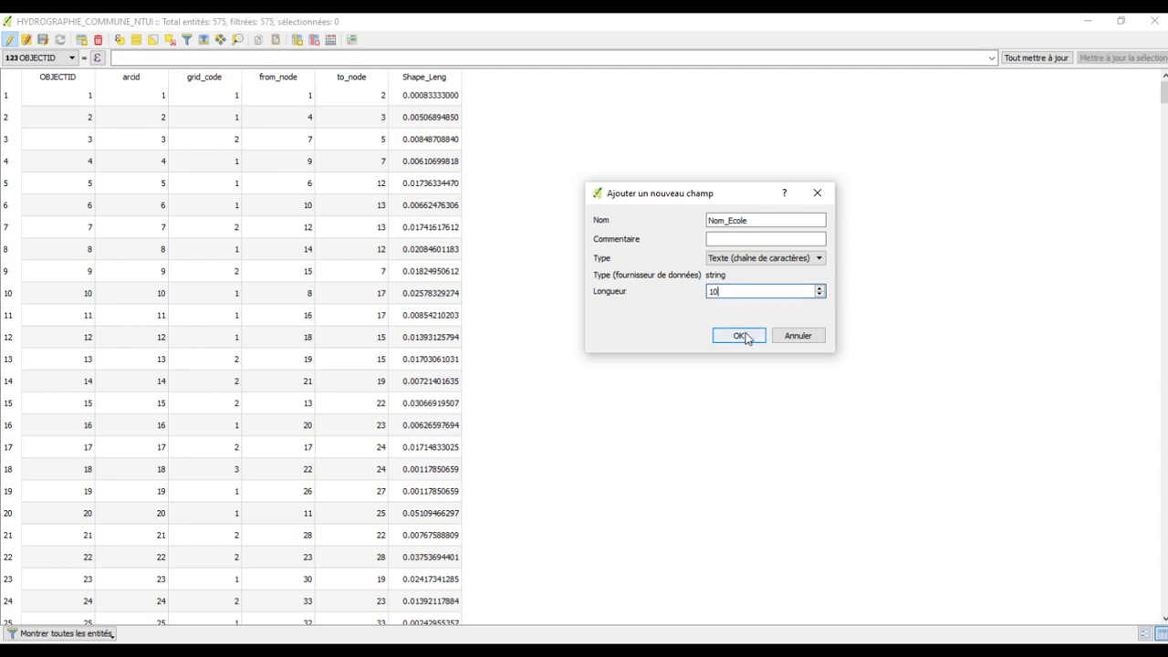
{"action": "left_click", "coordinate": [744, 336]}
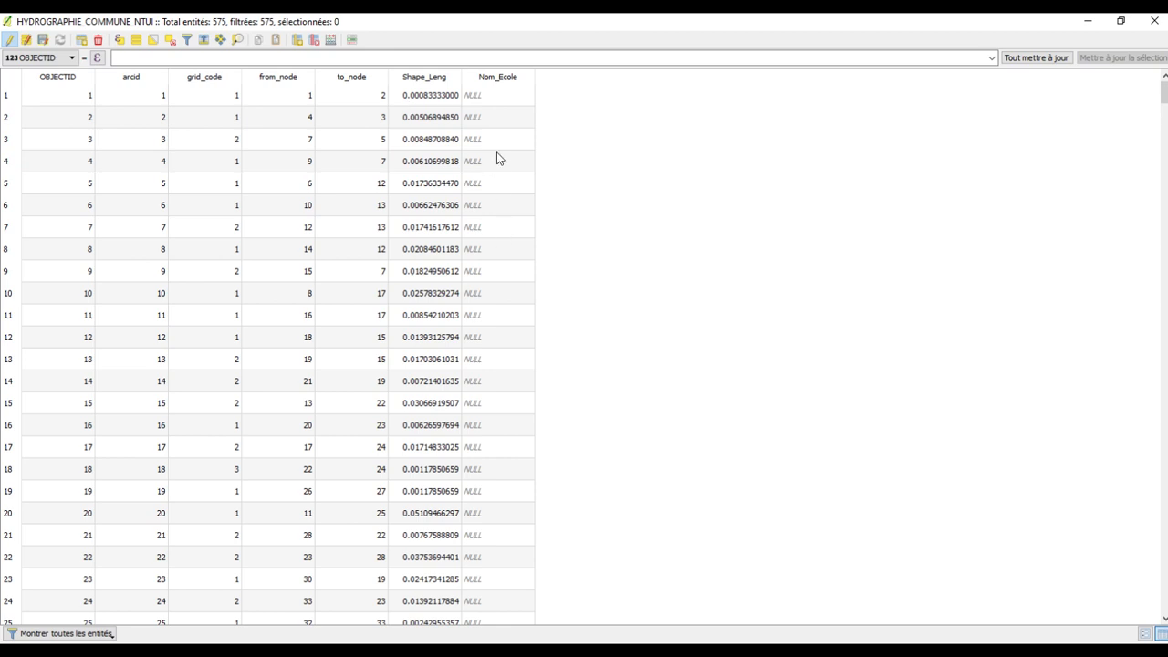
Step: Enter Bindadjeng as the Nom_Ecole value of the first row
{"action": "left_click", "coordinate": [11, 42]}
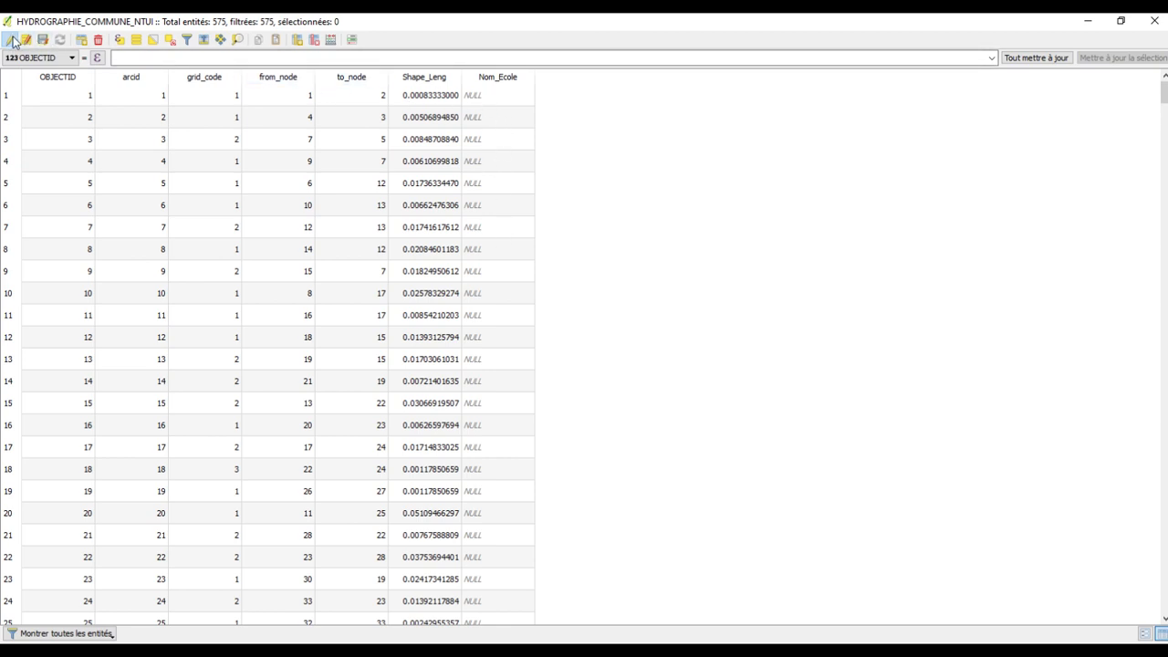
{"action": "double_click", "coordinate": [497, 94]}
{"action": "type", "text": "Epu"}
{"action": "key", "text": "BackSpace"}
{"action": "key", "text": "BackSpace"}
{"action": "key", "text": "BackSpace"}
{"action": "type", "text": "ecole pub"}
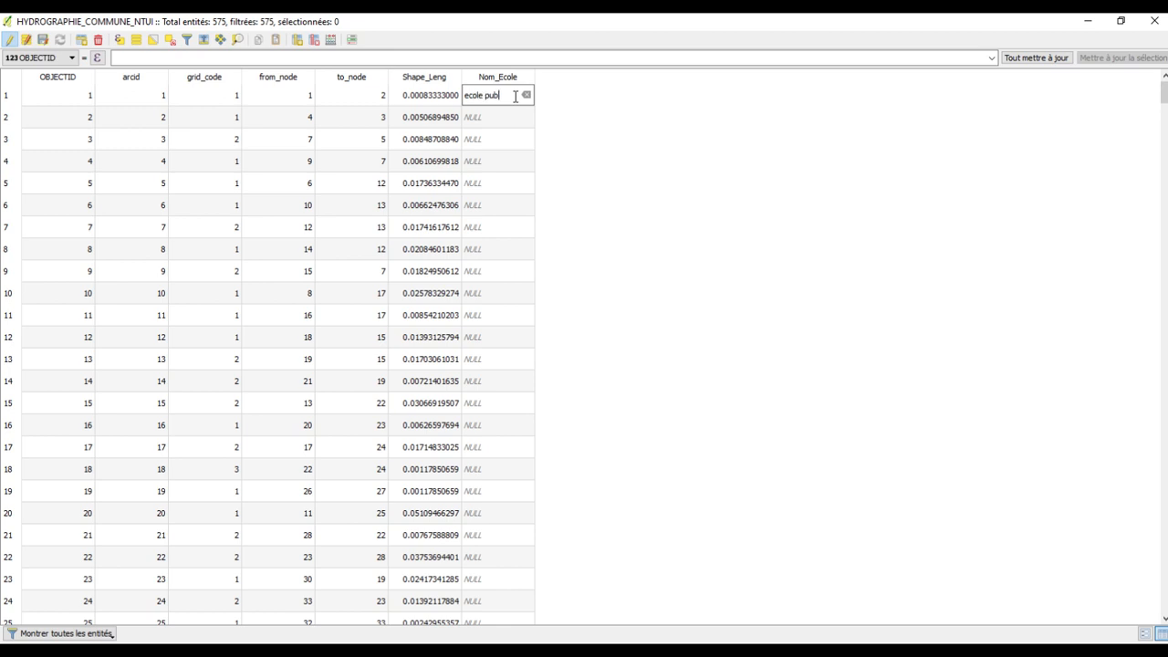
{"action": "type", "text": "l"}
{"action": "key", "text": "BackSpace"}
{"action": "key", "text": "BackSpace"}
{"action": "key", "text": "BackSpace"}
{"action": "key", "text": "BackSpace"}
{"action": "key", "text": "BackSpace"}
{"action": "key", "text": "BackSpace"}
{"action": "key", "text": "BackSpace"}
{"action": "key", "text": "BackSpace"}
{"action": "key", "text": "BackSpace"}
{"action": "key", "text": "BackSpace"}
{"action": "type", "text": "Bindadjeng"}
Step: Fill in Nom_Ecole with biatsiota in the second row and ntui in the third row
{"action": "double_click", "coordinate": [487, 117]}
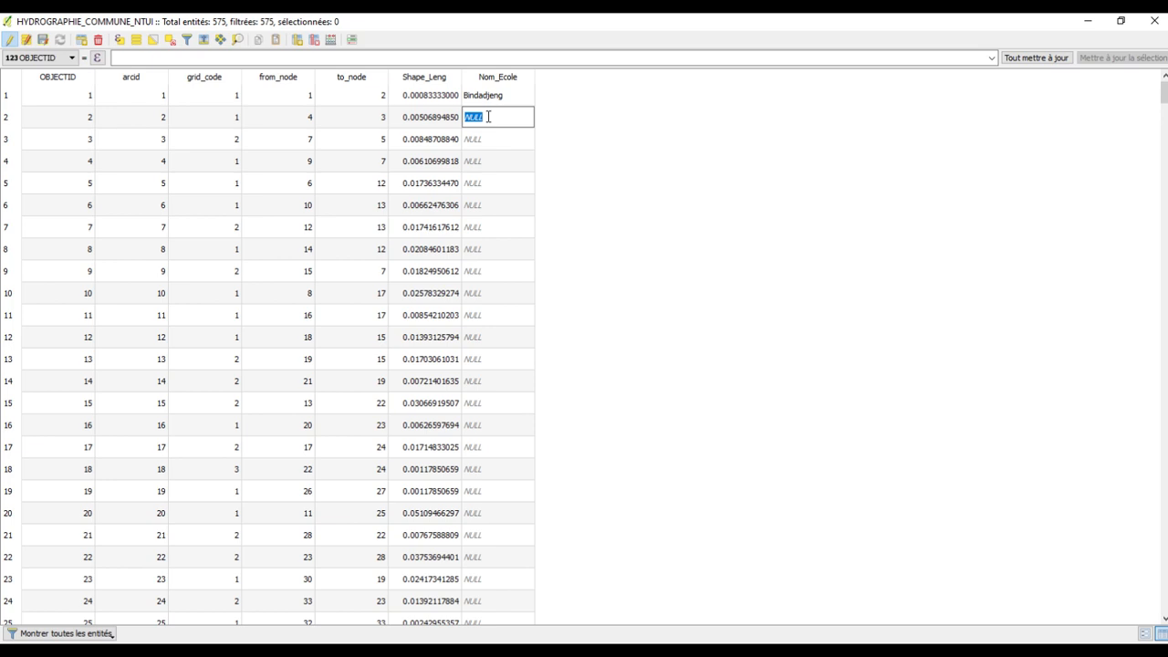
{"action": "type", "text": "biatsiota"}
{"action": "double_click", "coordinate": [491, 133]}
{"action": "type", "text": "ntui"}
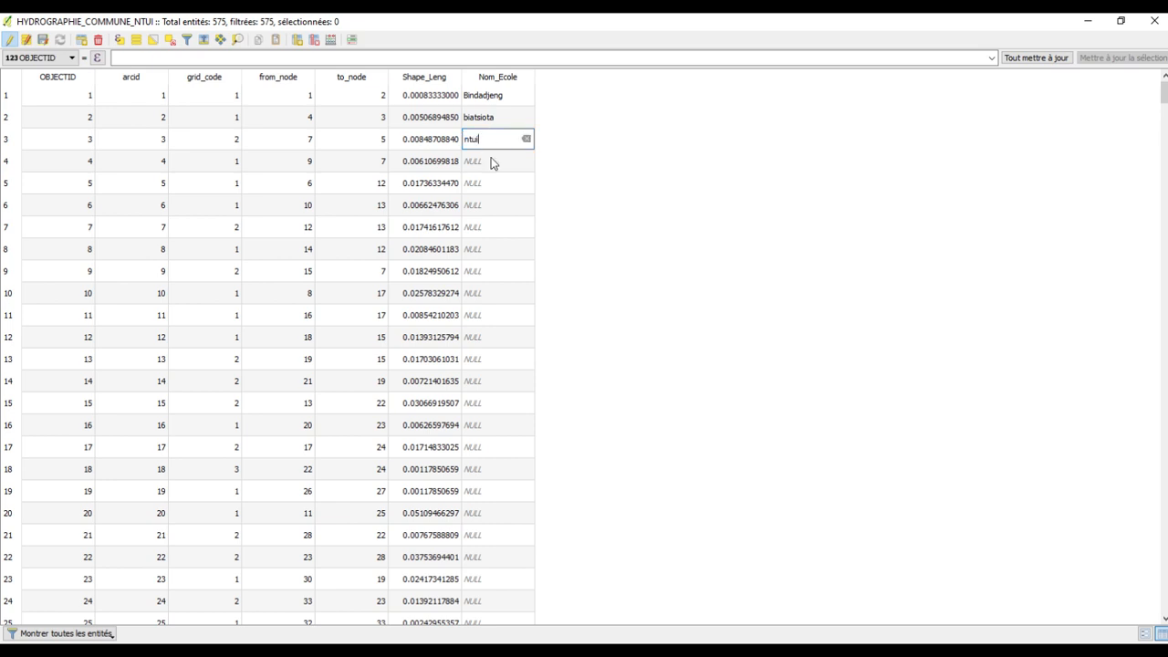
{"action": "double_click", "coordinate": [491, 161]}
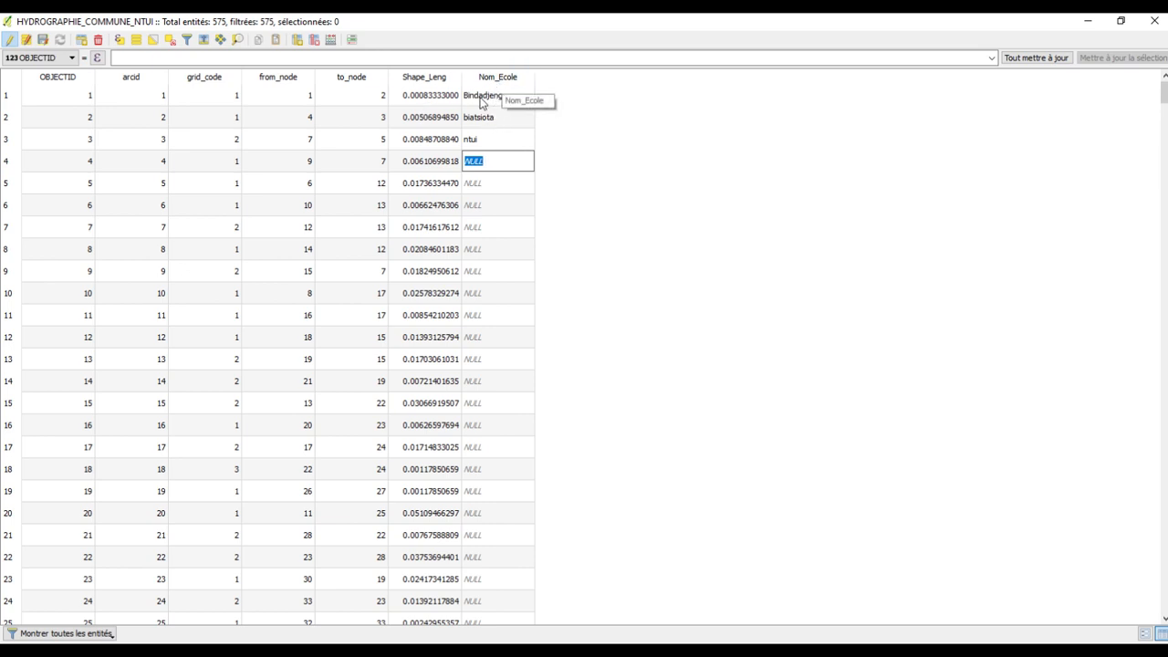
Step: Set the first row's to_node value to 5 and leave editing mode, keeping the edits
{"action": "double_click", "coordinate": [378, 97]}
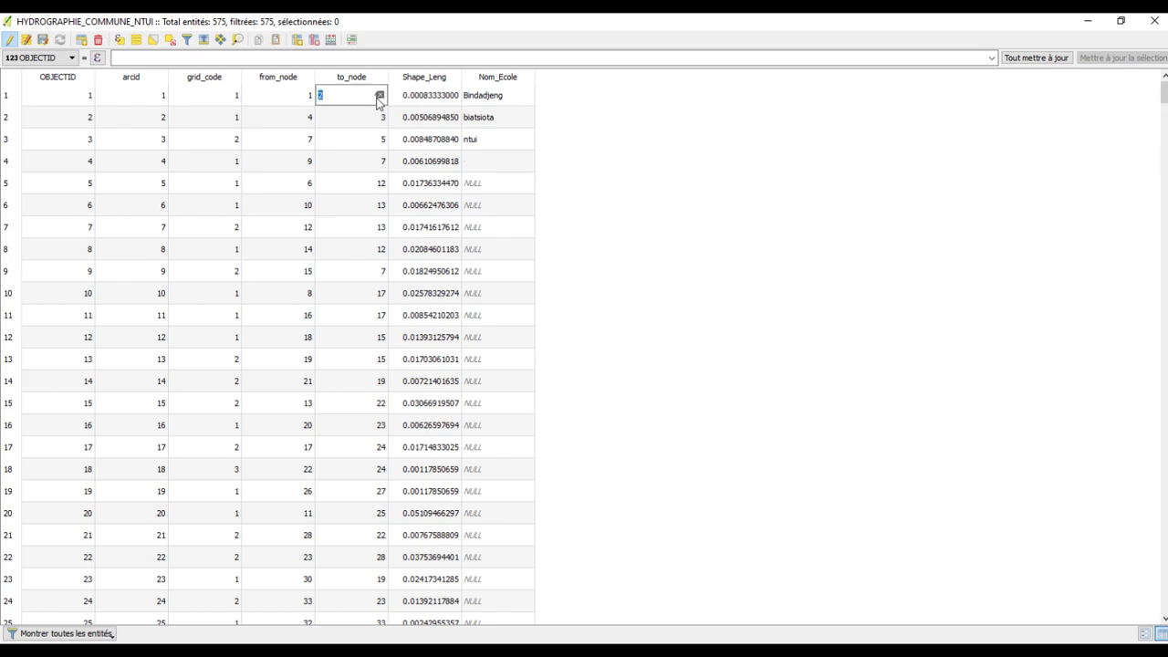
{"action": "left_click", "coordinate": [368, 113]}
{"action": "left_click", "coordinate": [367, 98]}
{"action": "left_click", "coordinate": [301, 95]}
{"action": "left_click", "coordinate": [365, 99]}
{"action": "left_click", "coordinate": [27, 41]}
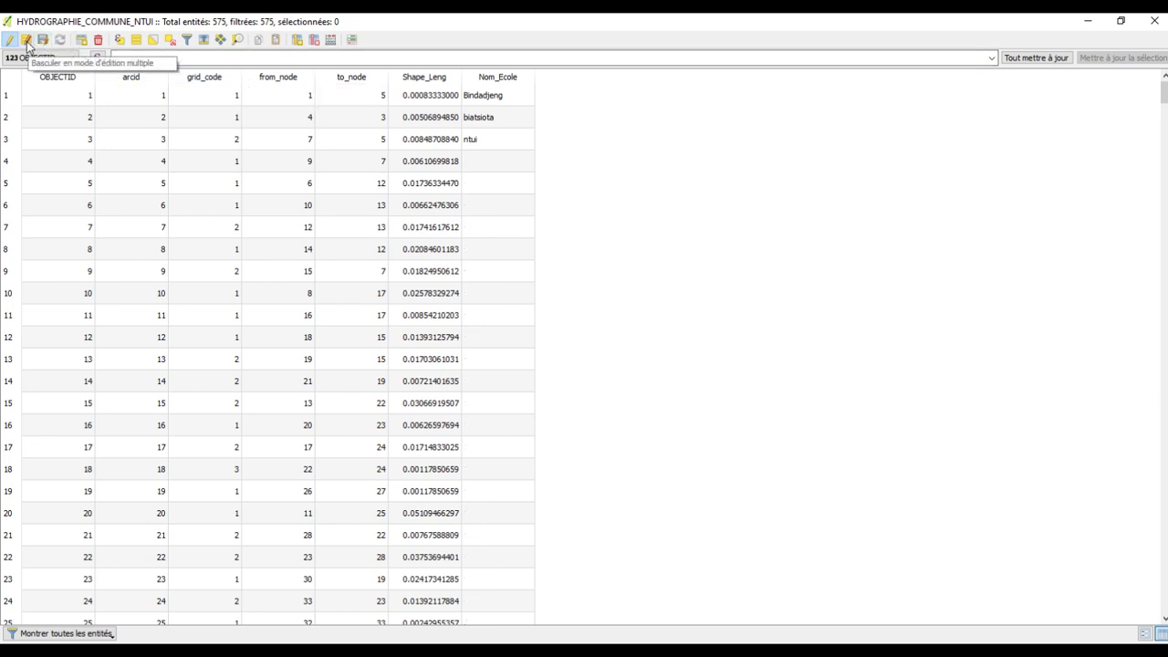
{"action": "left_click", "coordinate": [11, 41]}
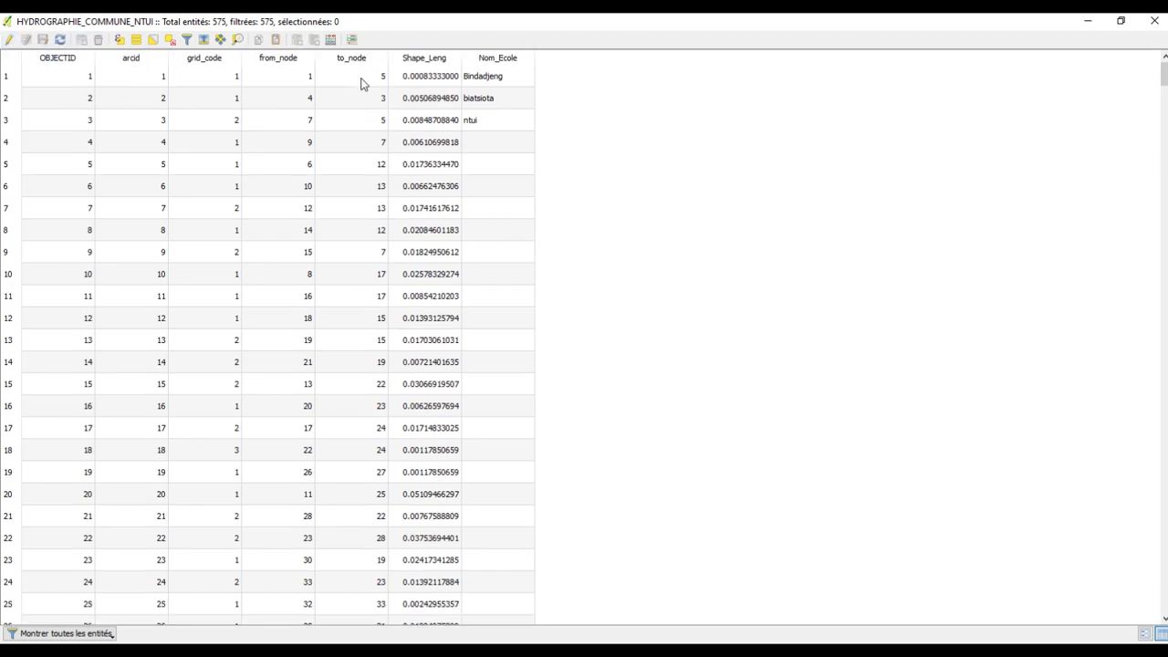
Step: Reopen the table for editing, set the first row's to_node value to 2, and end editing with the change kept
{"action": "left_click", "coordinate": [11, 41]}
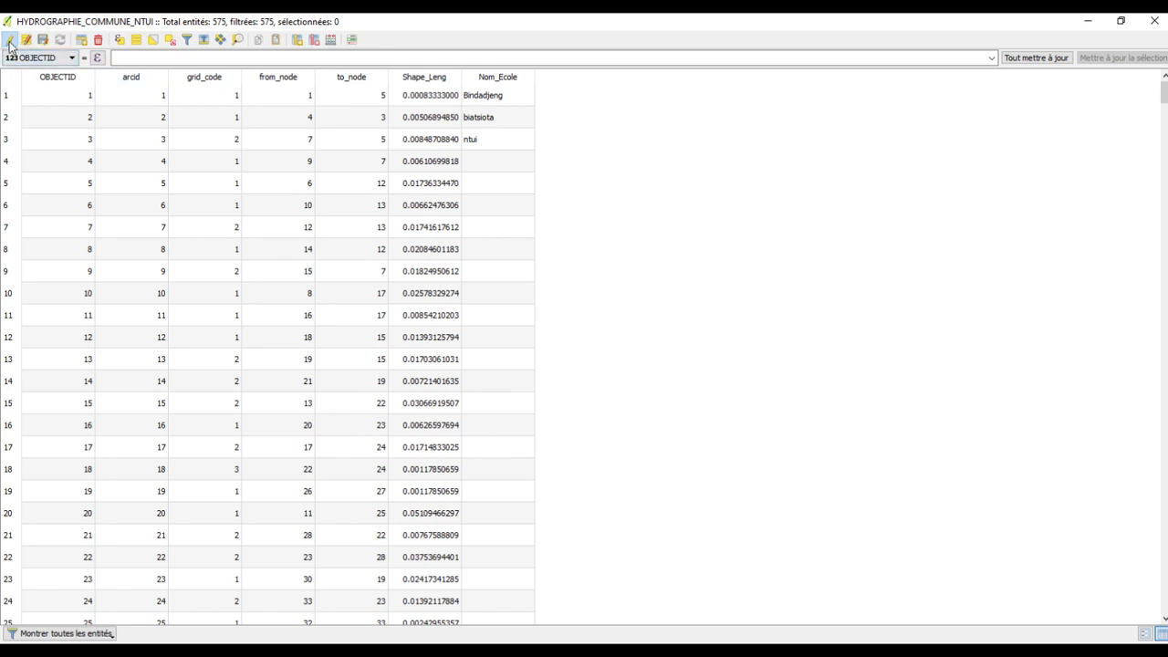
{"action": "double_click", "coordinate": [359, 95]}
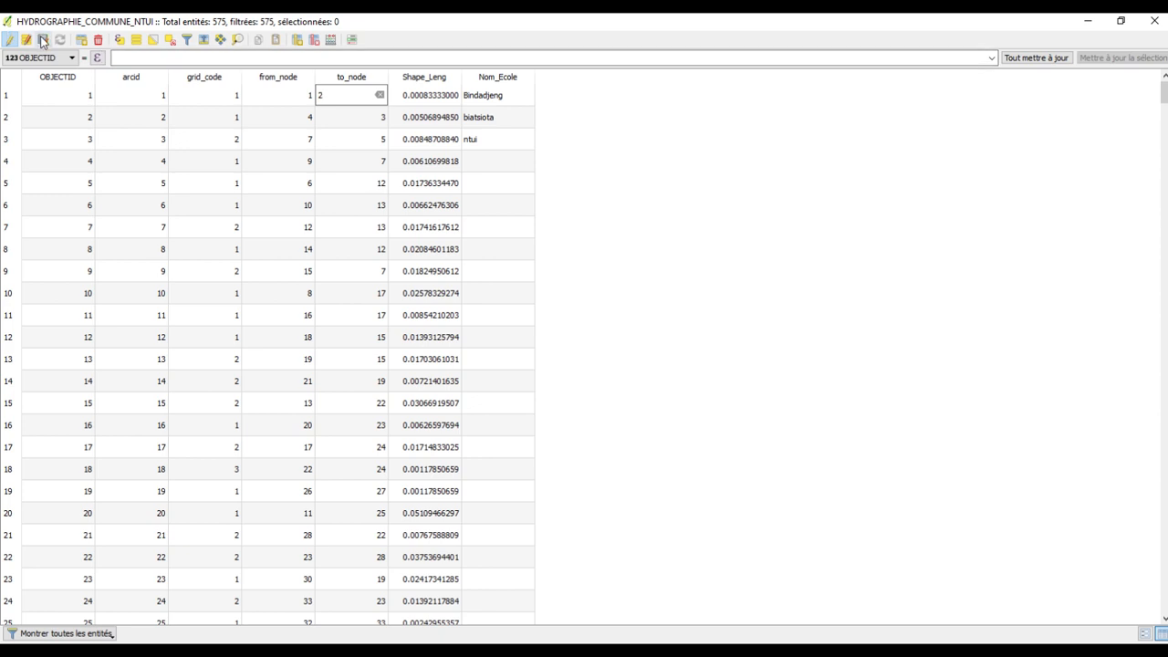
{"action": "double_click", "coordinate": [173, 97]}
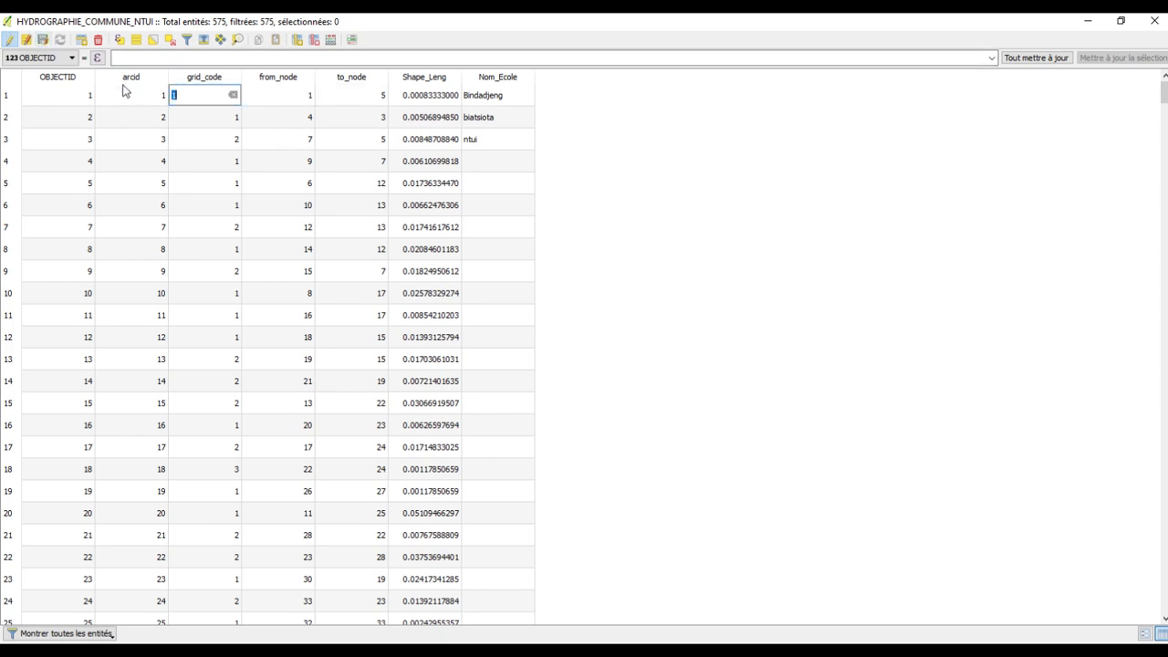
{"action": "left_click", "coordinate": [12, 41]}
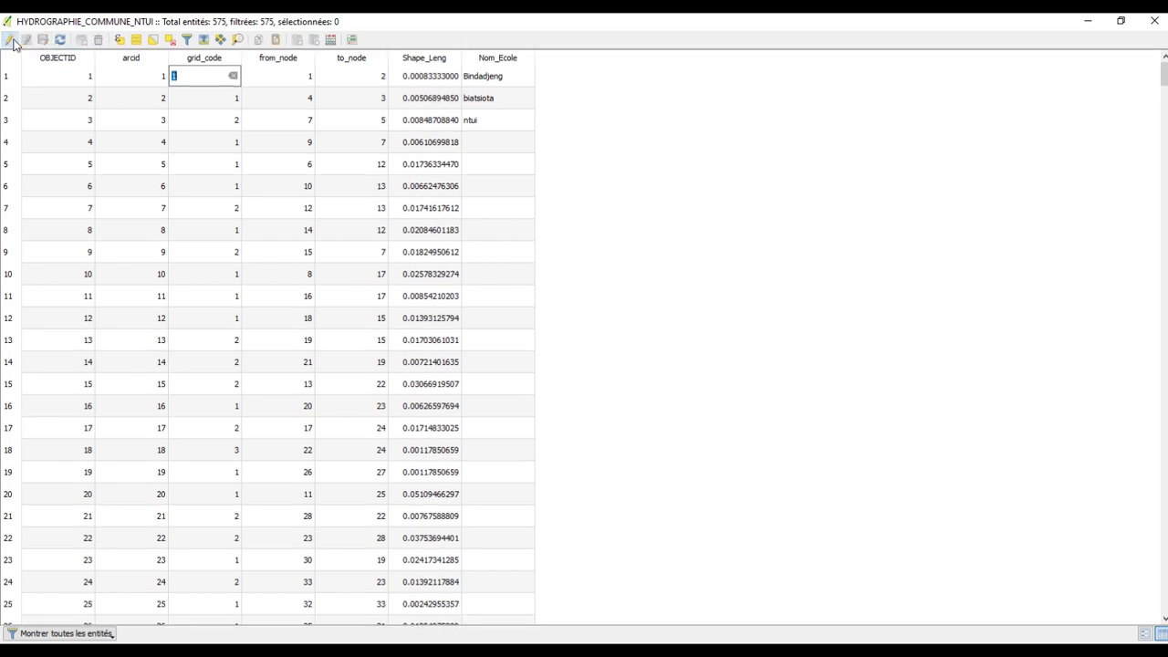
{"action": "left_click", "coordinate": [377, 82]}
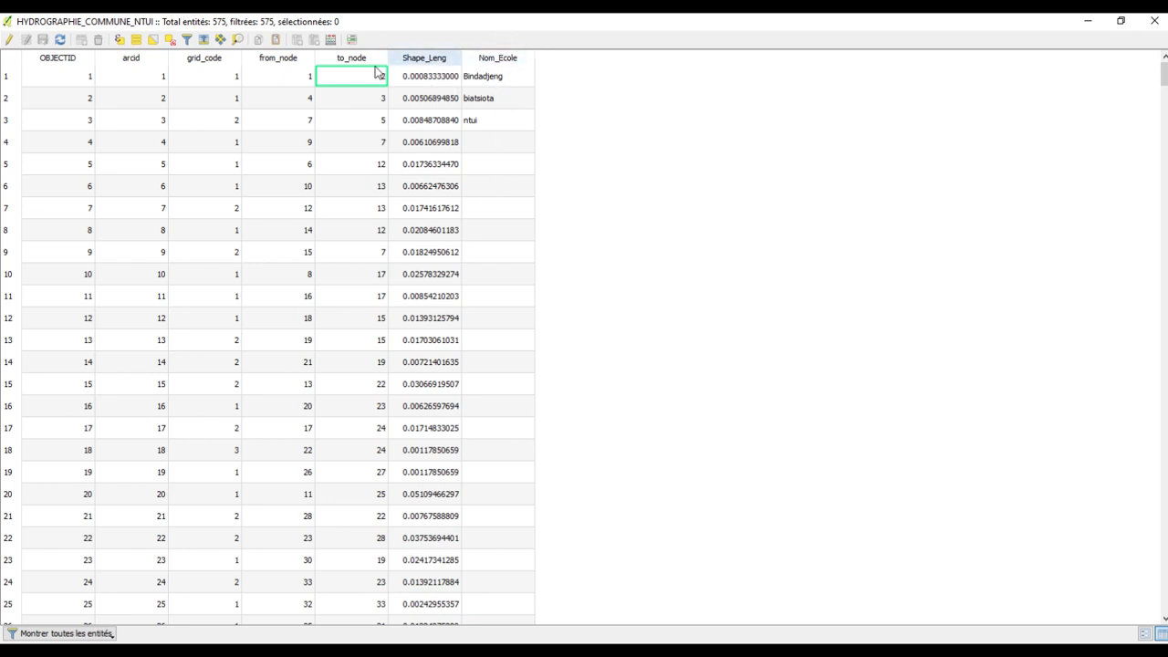
Step: In editing mode, mark the Nom_Ecole, Shape_Leng, to_node and grid_code fields for deletion and leave the field deletion dialog
{"action": "left_click", "coordinate": [9, 41]}
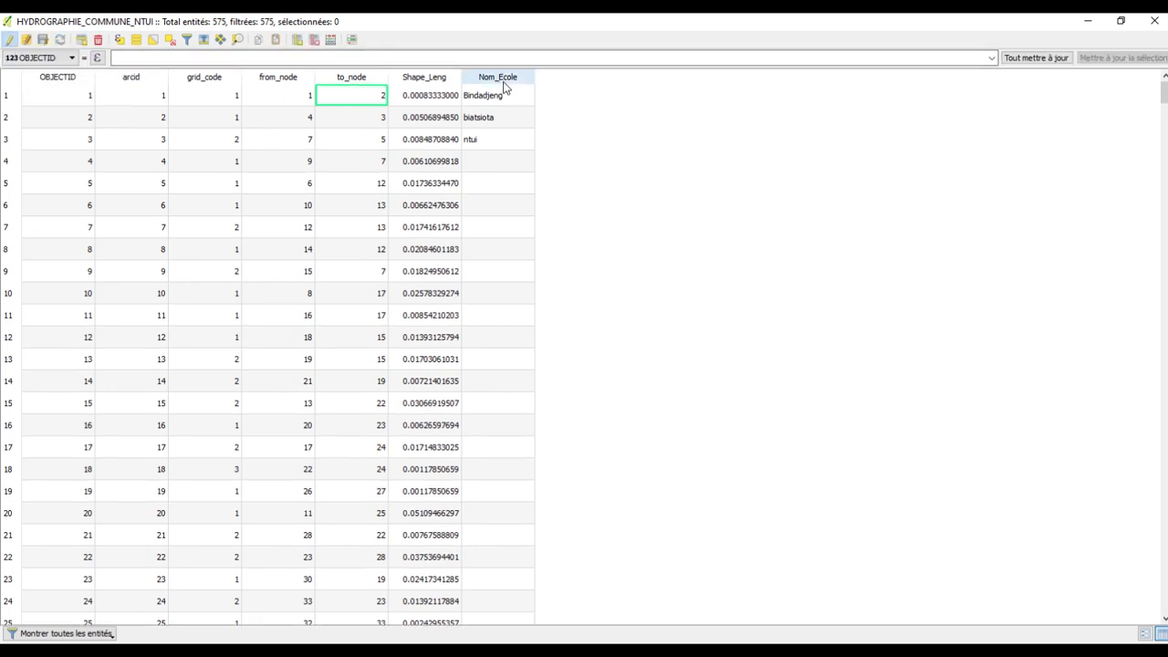
{"action": "left_click", "coordinate": [315, 40]}
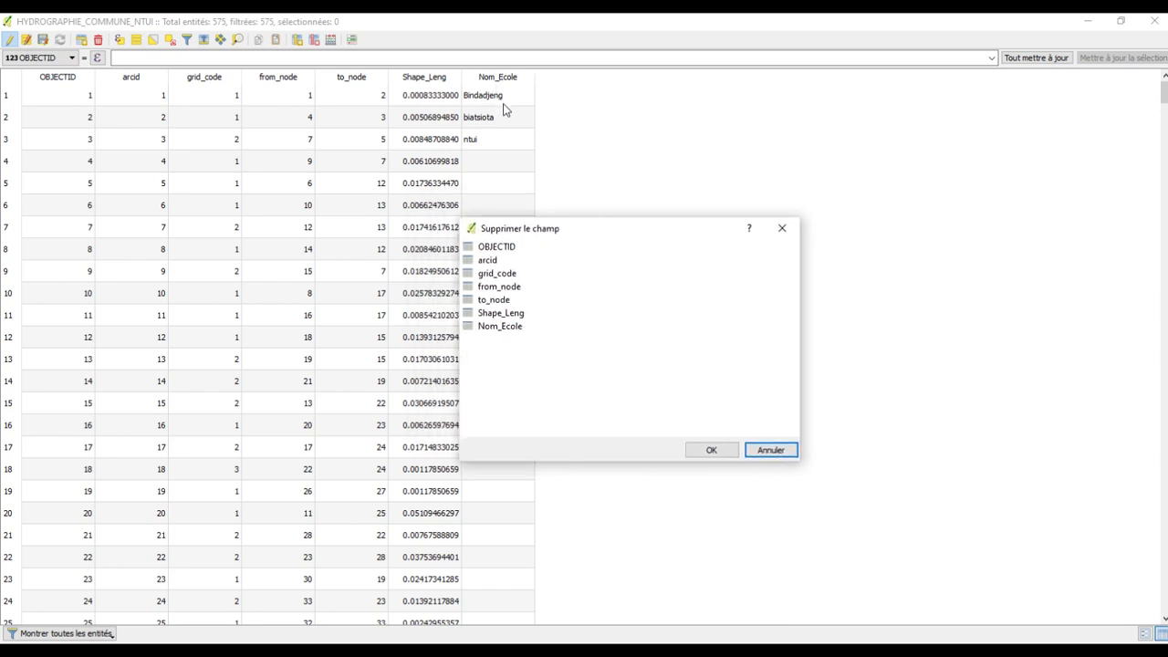
{"action": "left_click", "coordinate": [517, 327]}
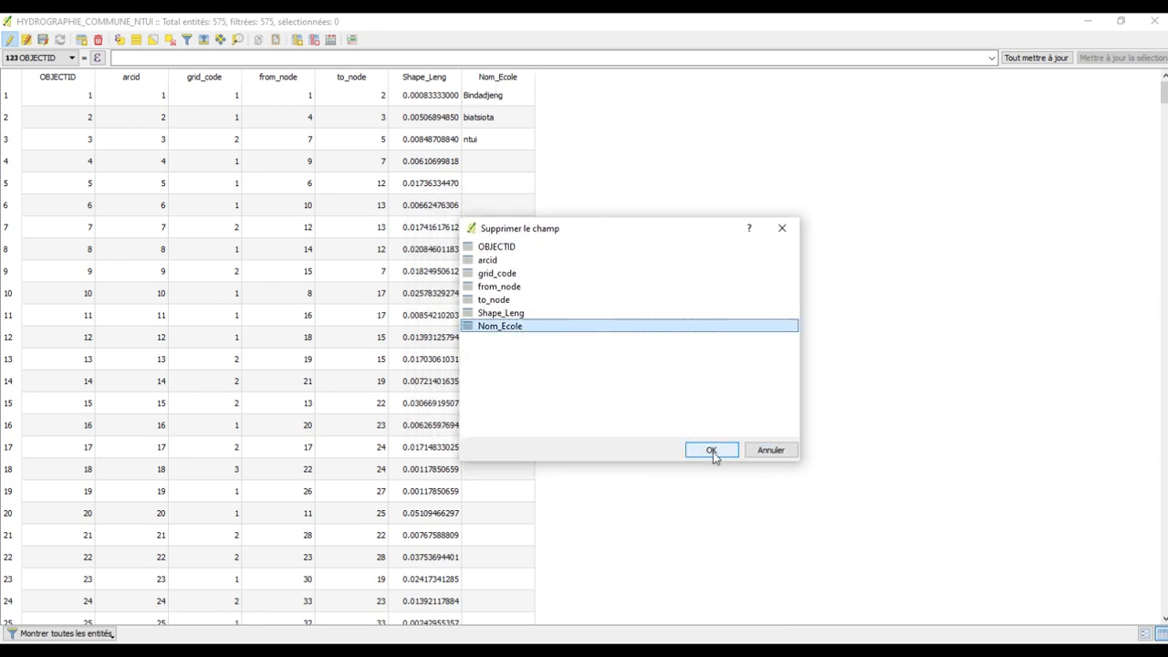
{"action": "left_click", "coordinate": [500, 314], "text": "ctrl"}
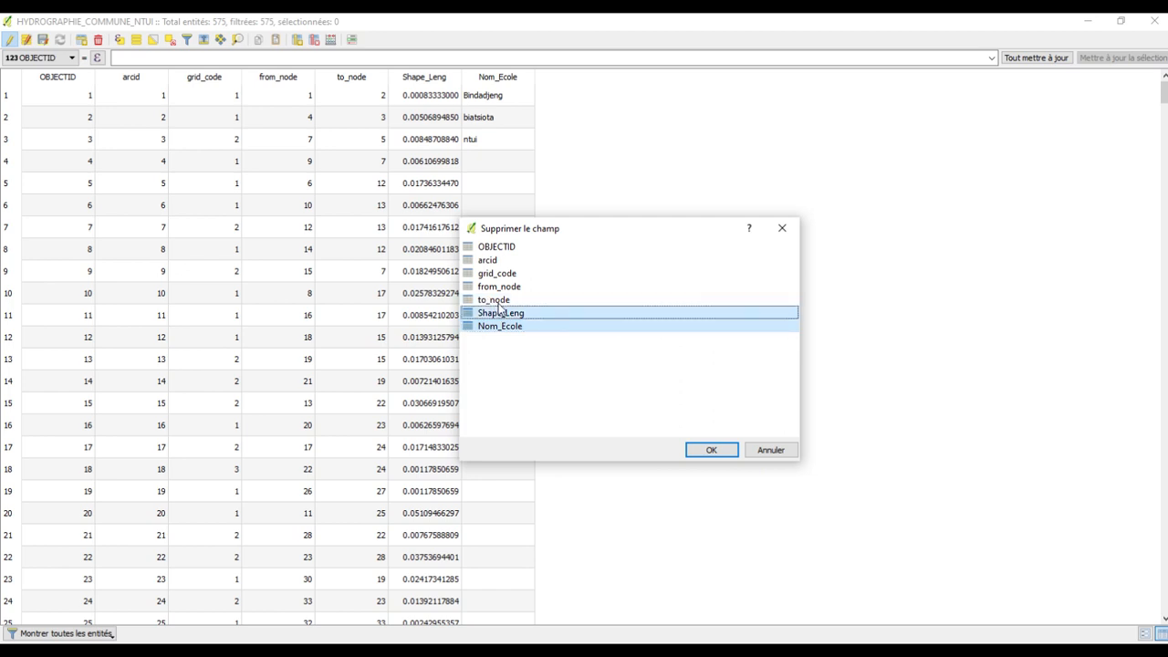
{"action": "left_click", "coordinate": [498, 300], "text": "ctrl"}
{"action": "left_click", "coordinate": [498, 288], "text": "ctrl"}
{"action": "left_click", "coordinate": [497, 274], "text": "ctrl"}
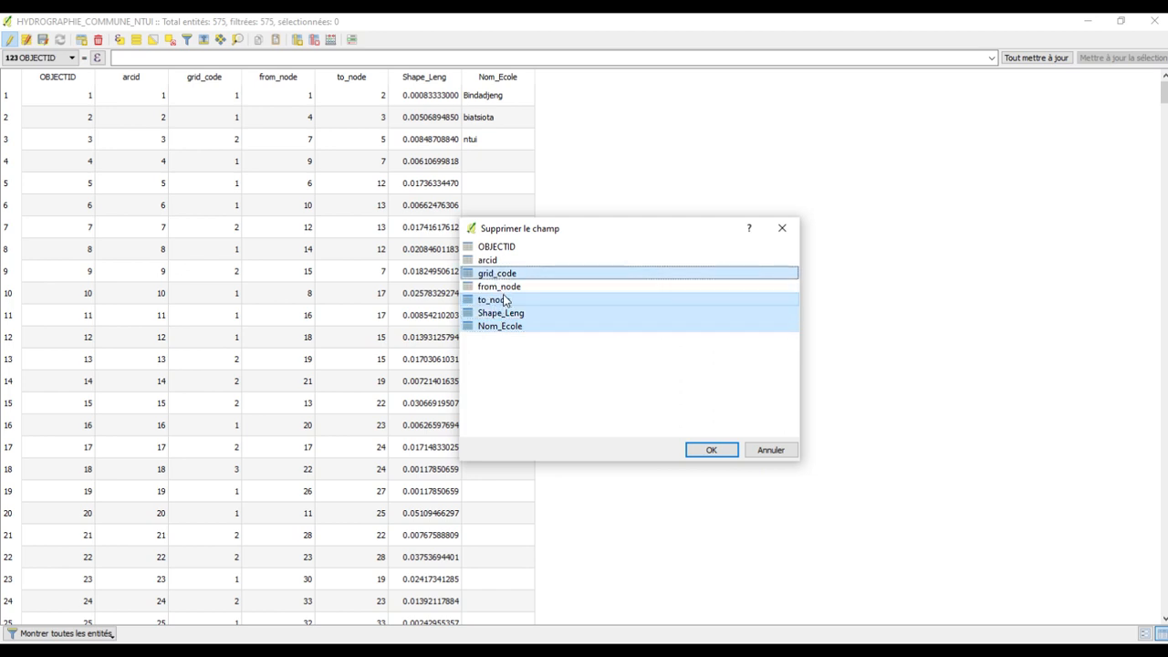
{"action": "key", "text": "Return"}
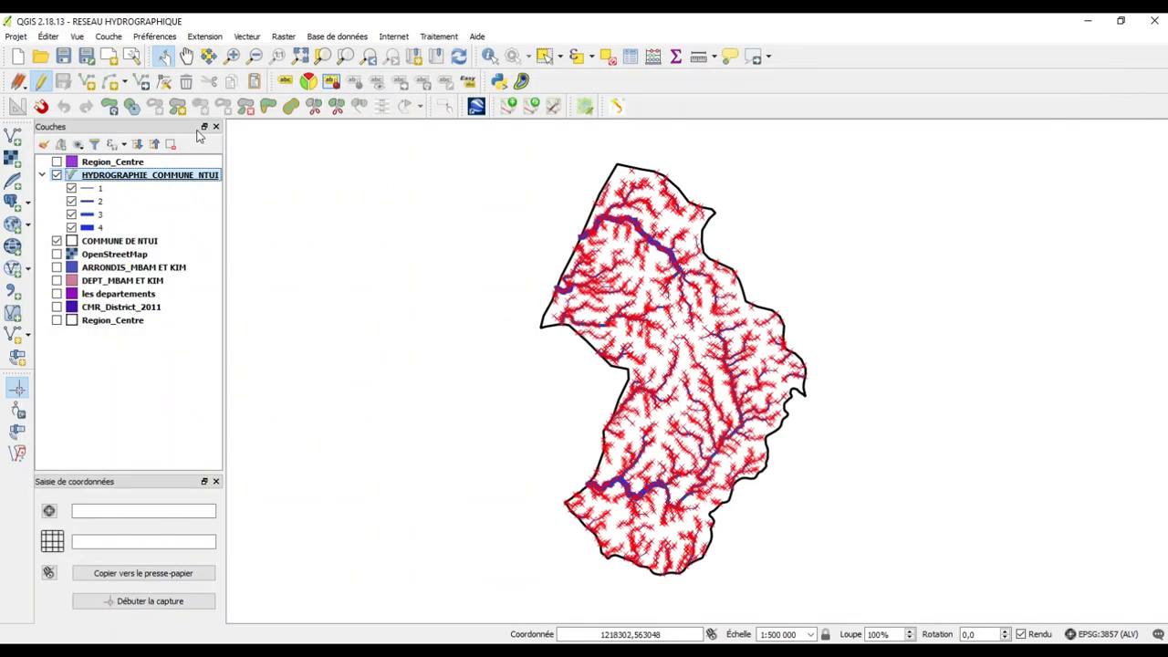
Step: Reopen the attribute table of the HYDROGRAPHIE_COMMUNE_NTUI layer and delete the Nom_Ecole field
{"action": "right_click", "coordinate": [101, 179]}
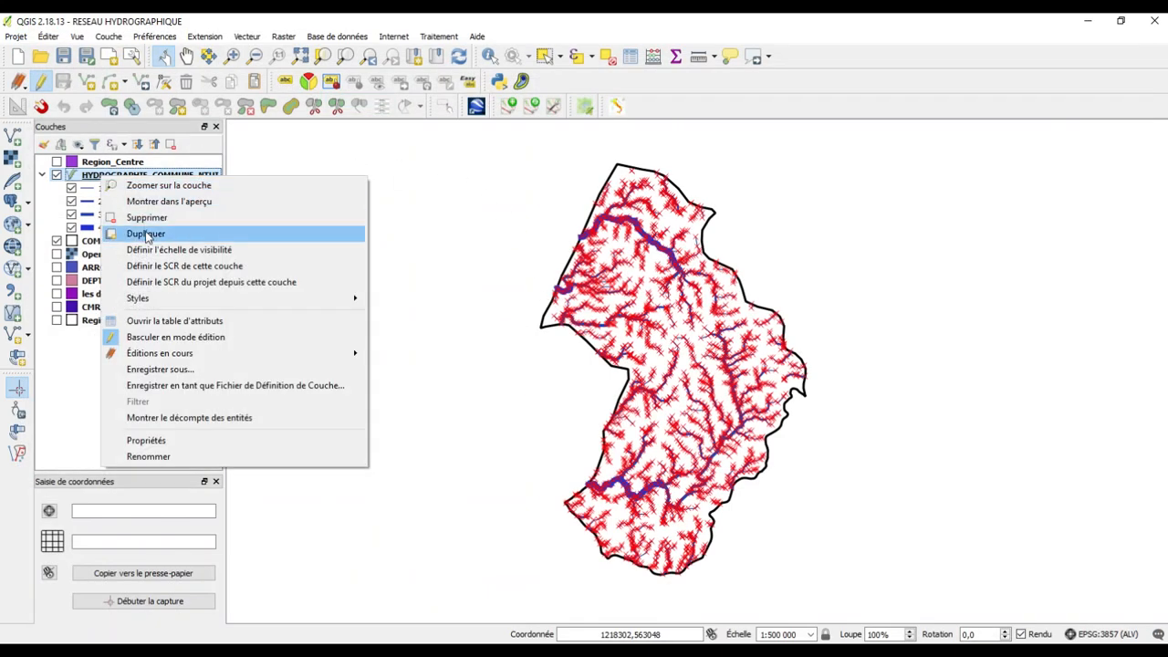
{"action": "left_click", "coordinate": [167, 324]}
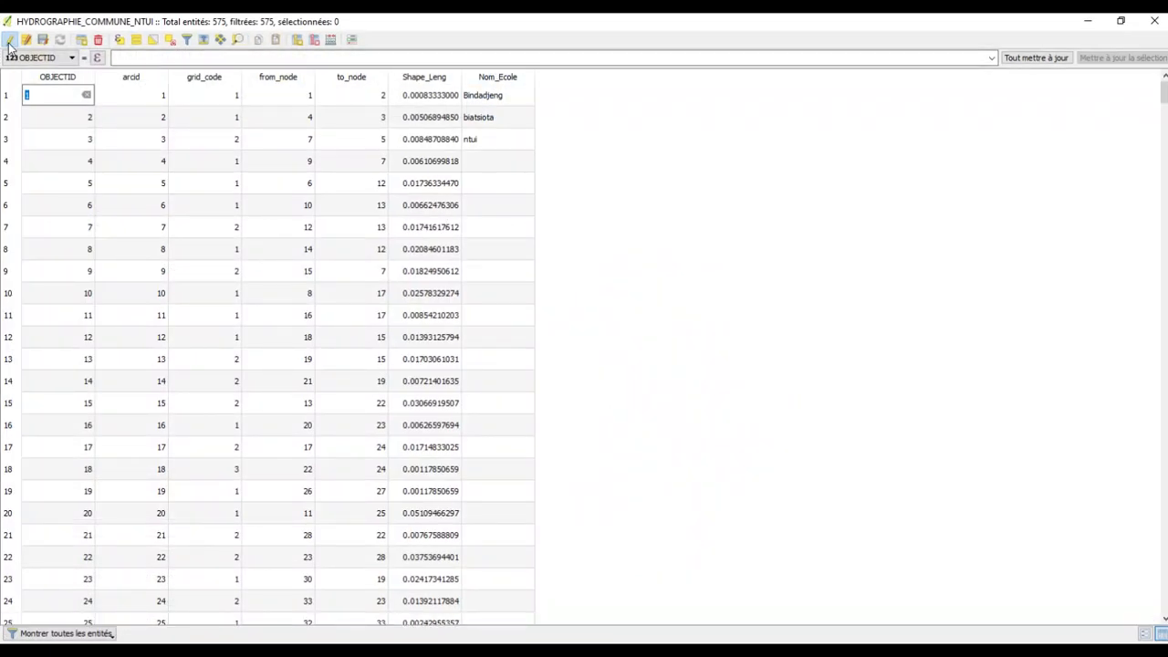
{"action": "left_click", "coordinate": [314, 39]}
{"action": "left_click", "coordinate": [508, 328]}
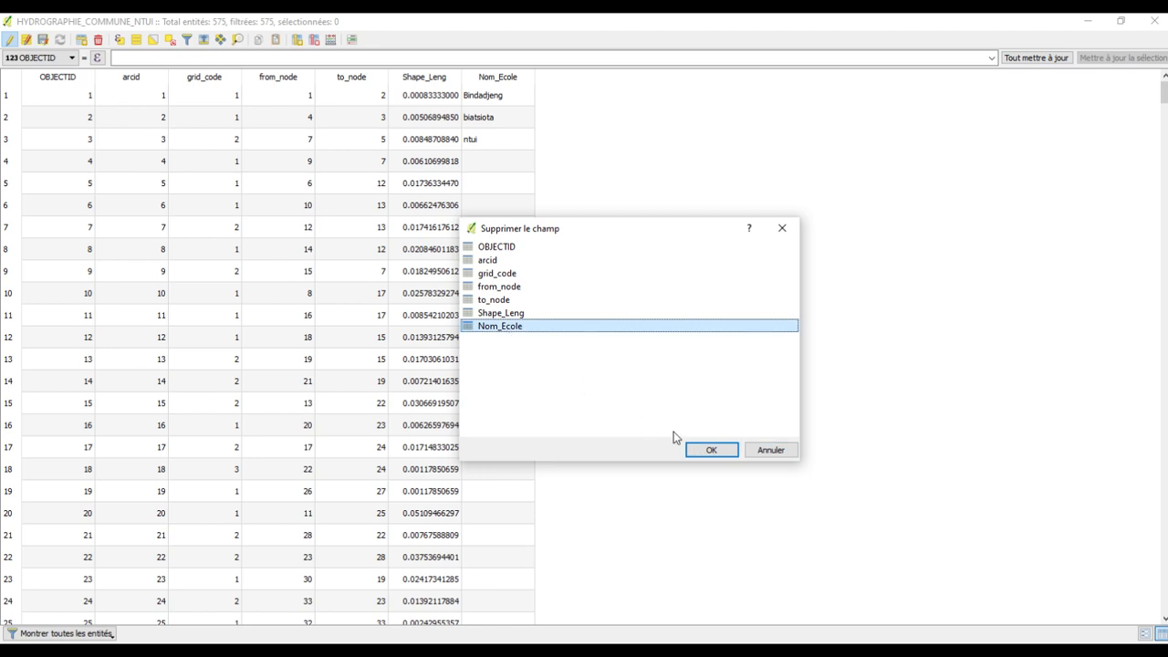
{"action": "left_click", "coordinate": [712, 450]}
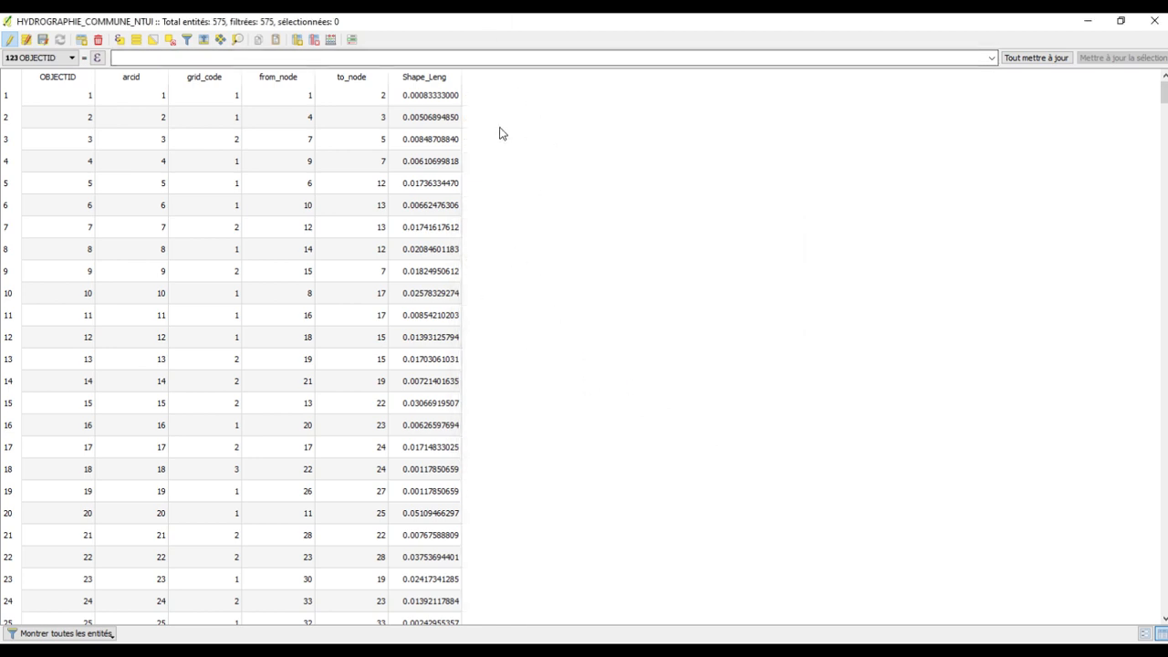
Step: Define a new field named Area with type Nombre décimal (réel), length 10 and precision 4
{"action": "left_click", "coordinate": [297, 40]}
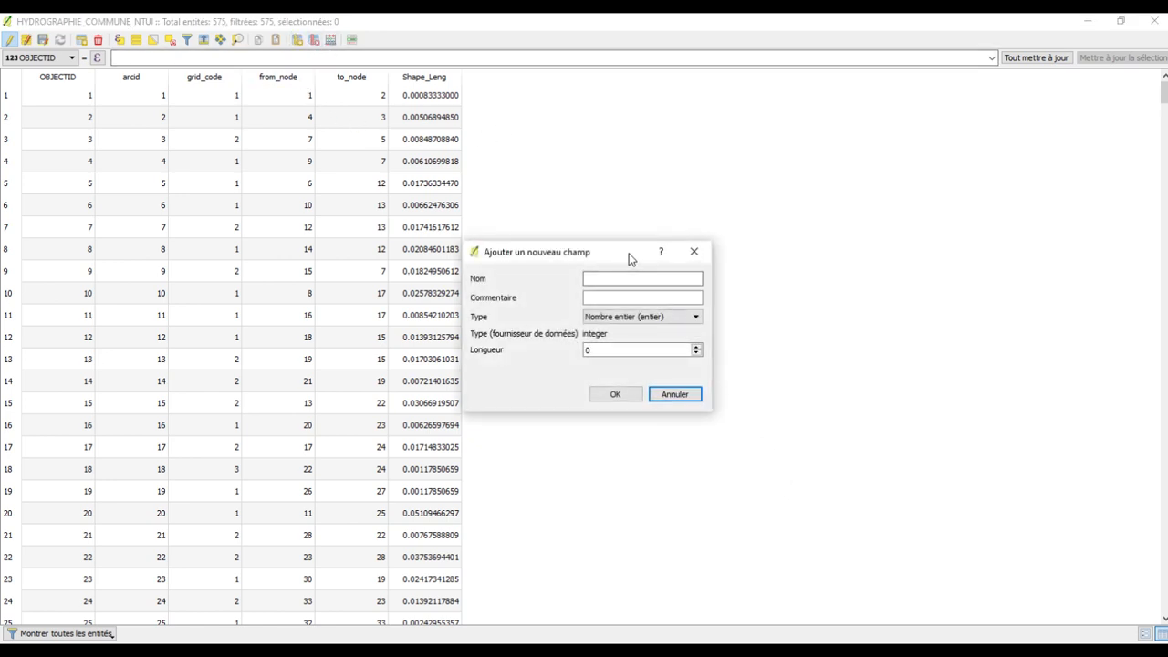
{"action": "left_click_drag", "start_coordinate": [630, 259], "coordinate": [758, 220]}
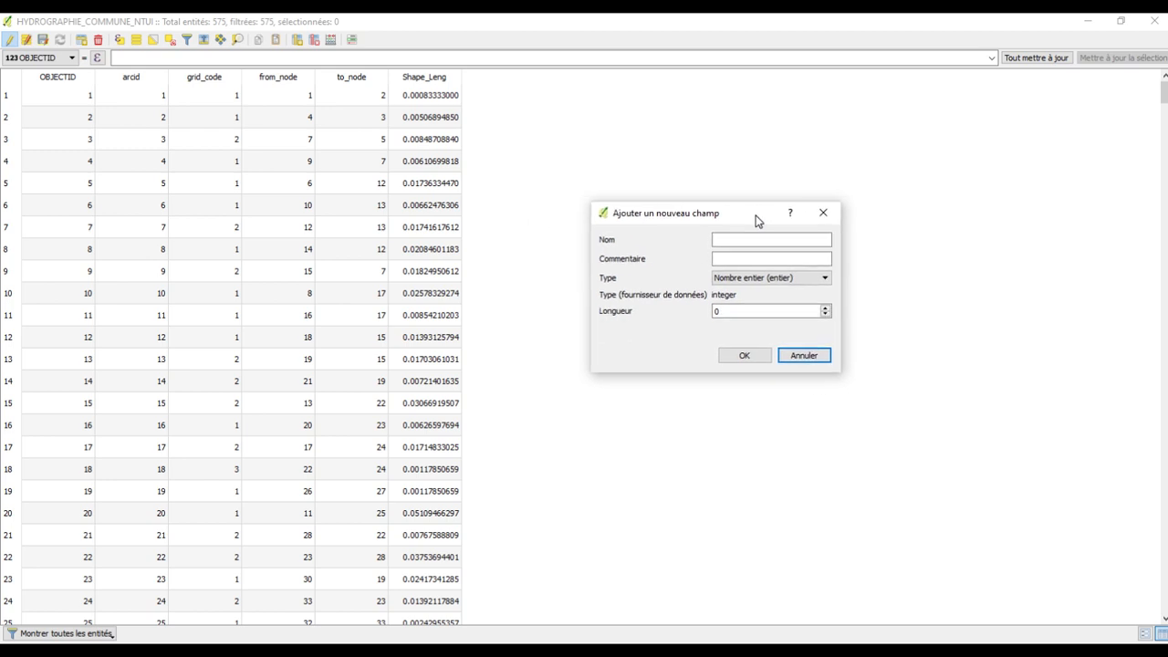
{"action": "left_click", "coordinate": [762, 281]}
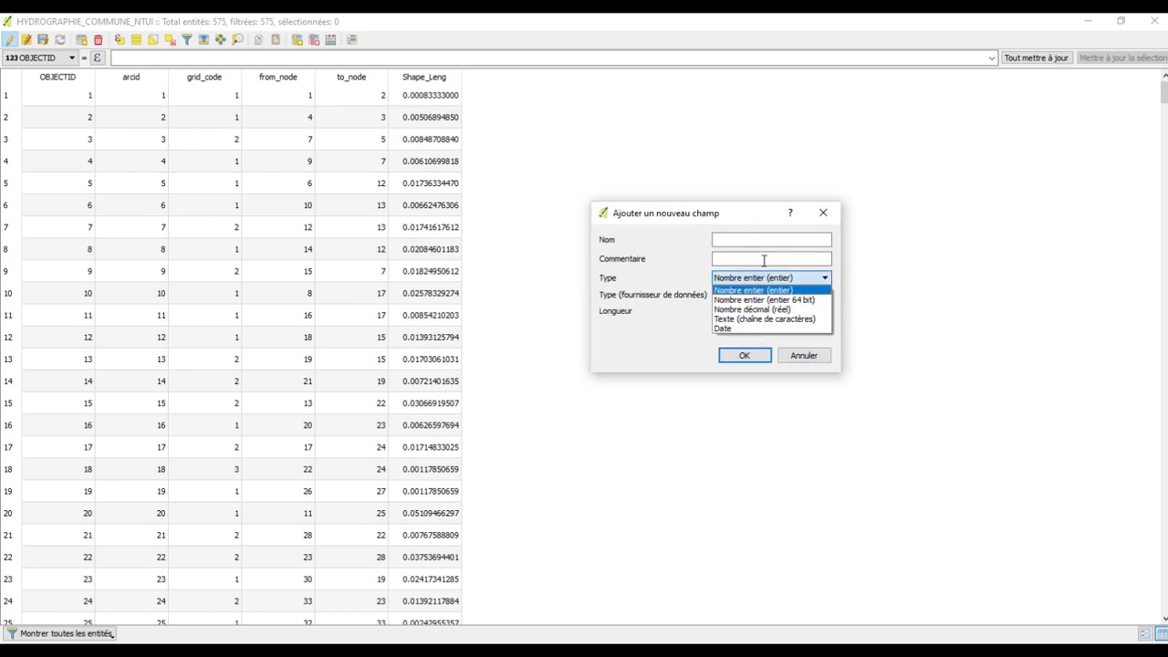
{"action": "left_click", "coordinate": [761, 239]}
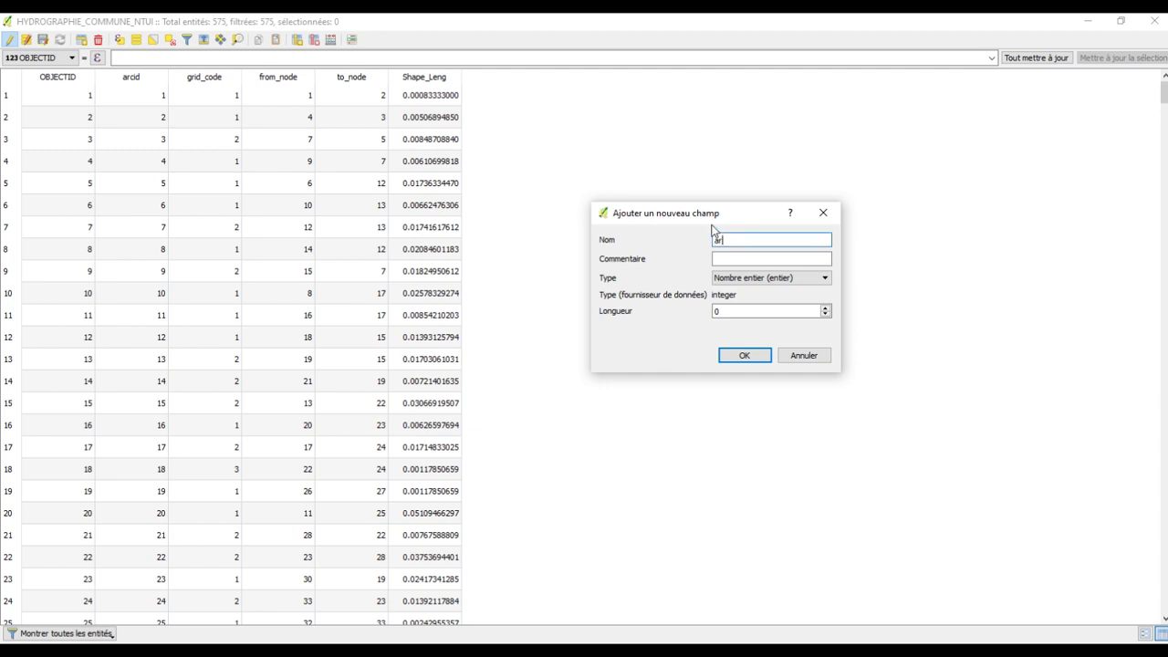
{"action": "left_click_drag", "start_coordinate": [718, 240], "coordinate": [728, 240]}
{"action": "left_click", "coordinate": [822, 279]}
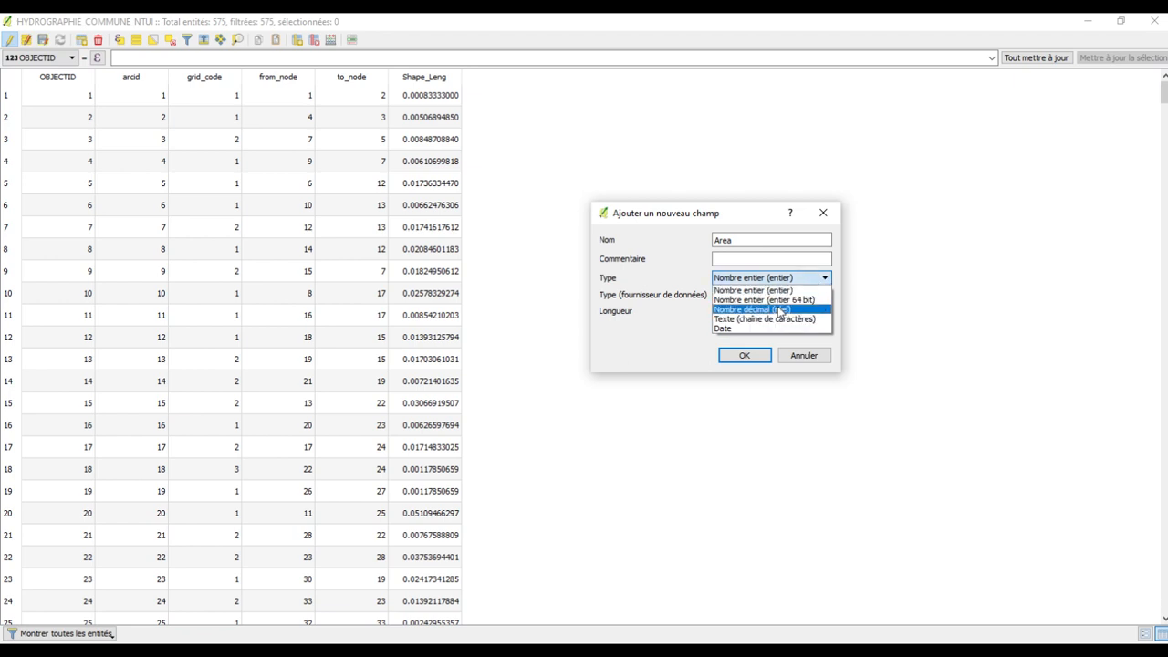
{"action": "left_click", "coordinate": [789, 310]}
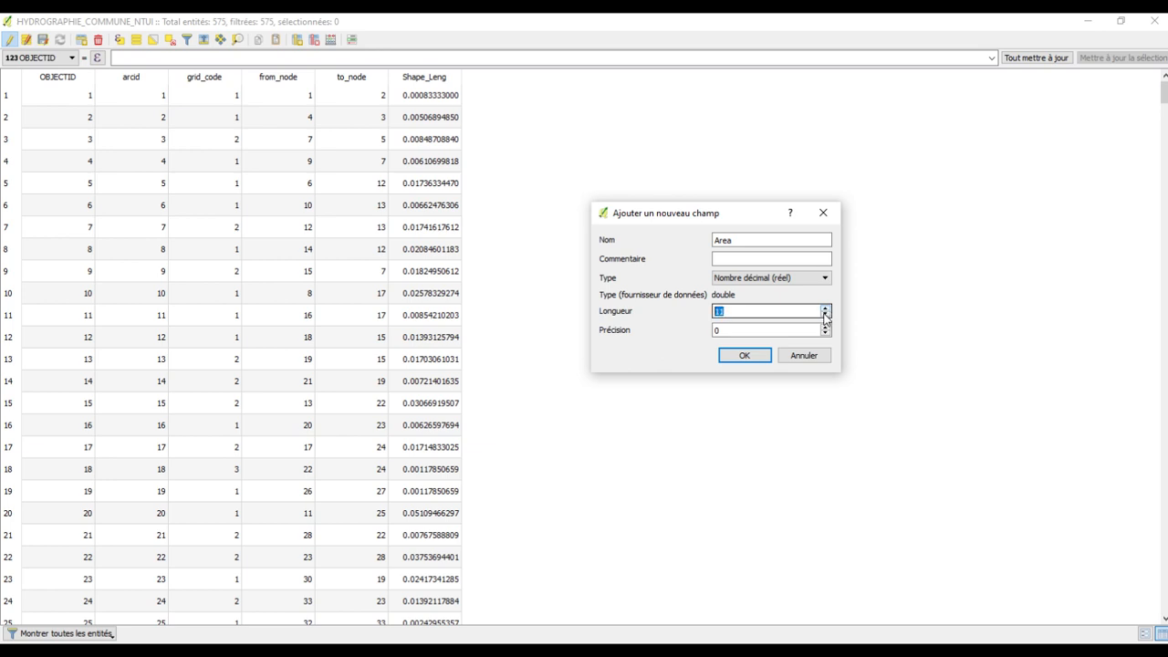
{"action": "left_click", "coordinate": [826, 328]}
{"action": "left_click", "coordinate": [826, 327]}
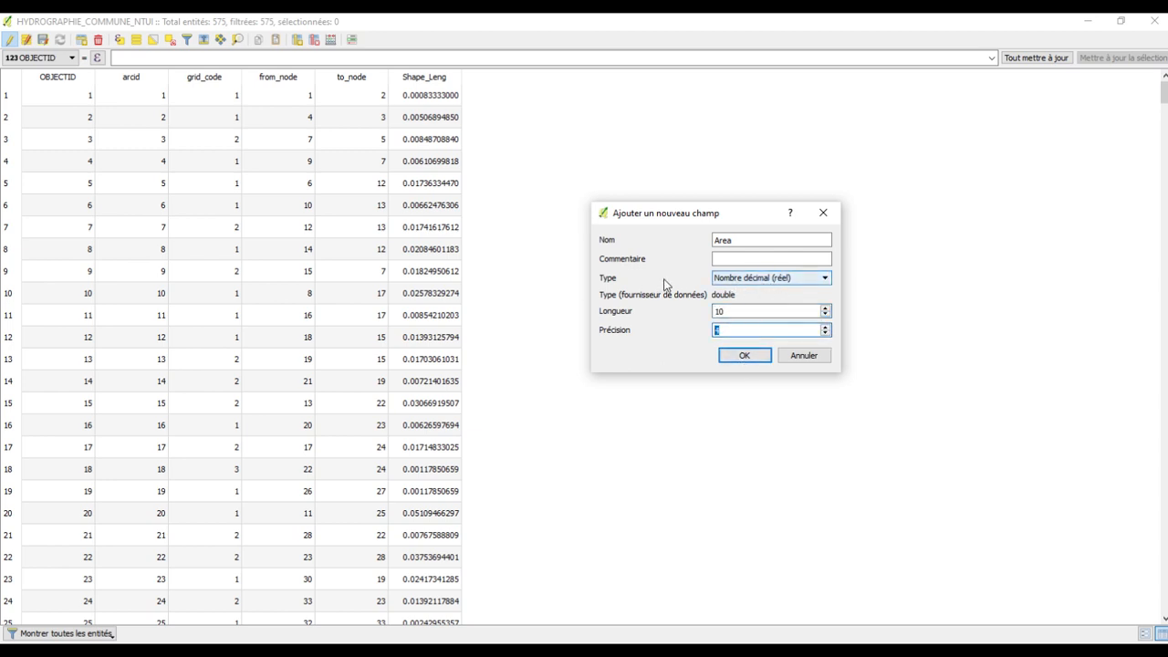
Step: Review the available field types and create the Area field in the attribute table
{"action": "left_click", "coordinate": [819, 276]}
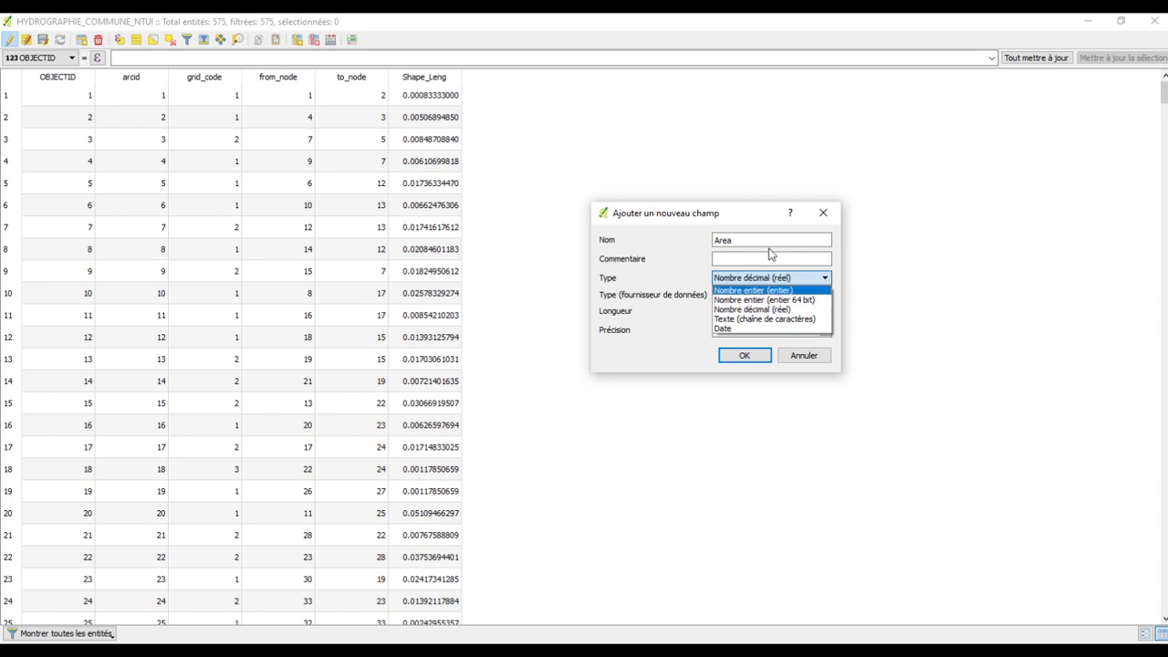
{"action": "left_click", "coordinate": [741, 236]}
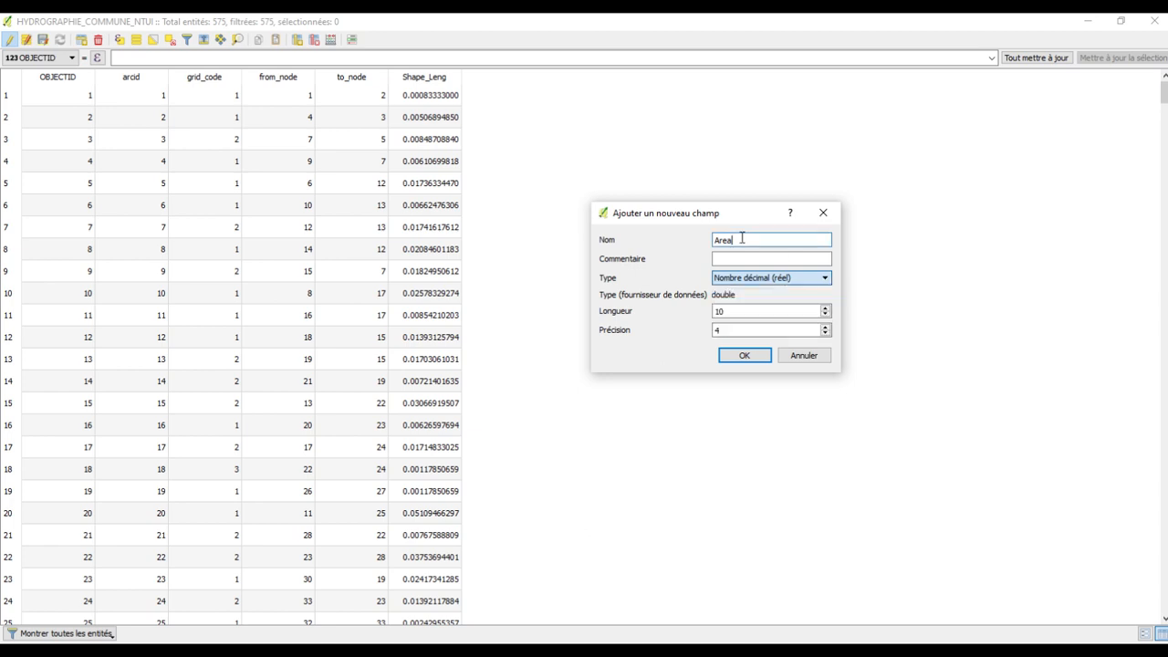
{"action": "left_click", "coordinate": [816, 280]}
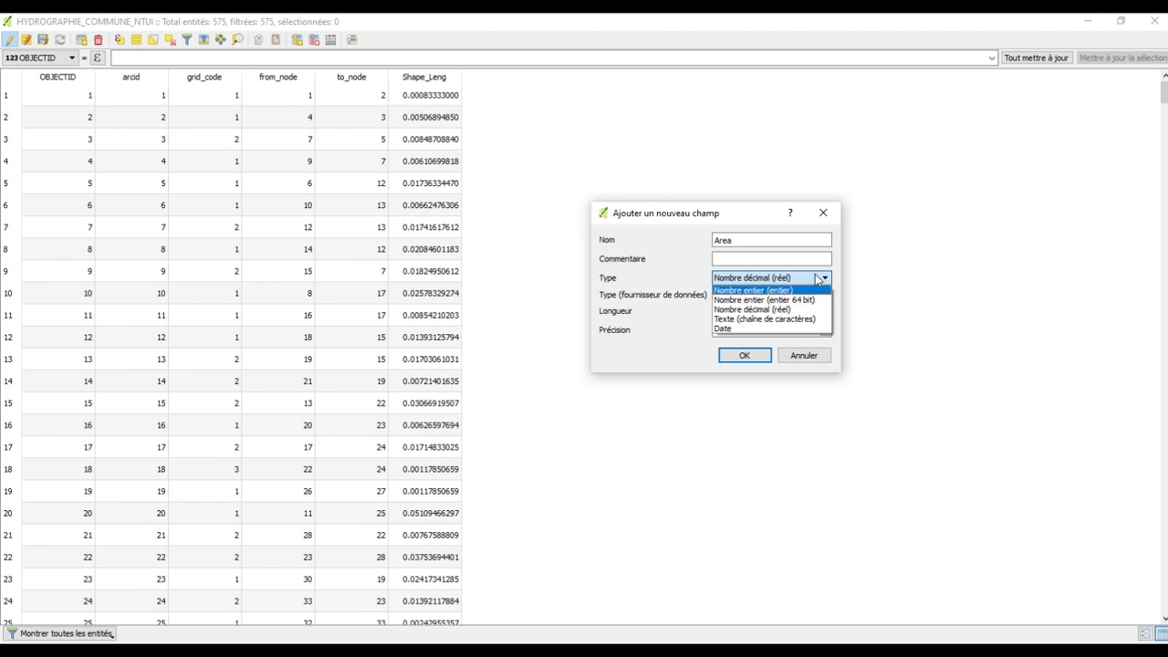
{"action": "left_click", "coordinate": [795, 242]}
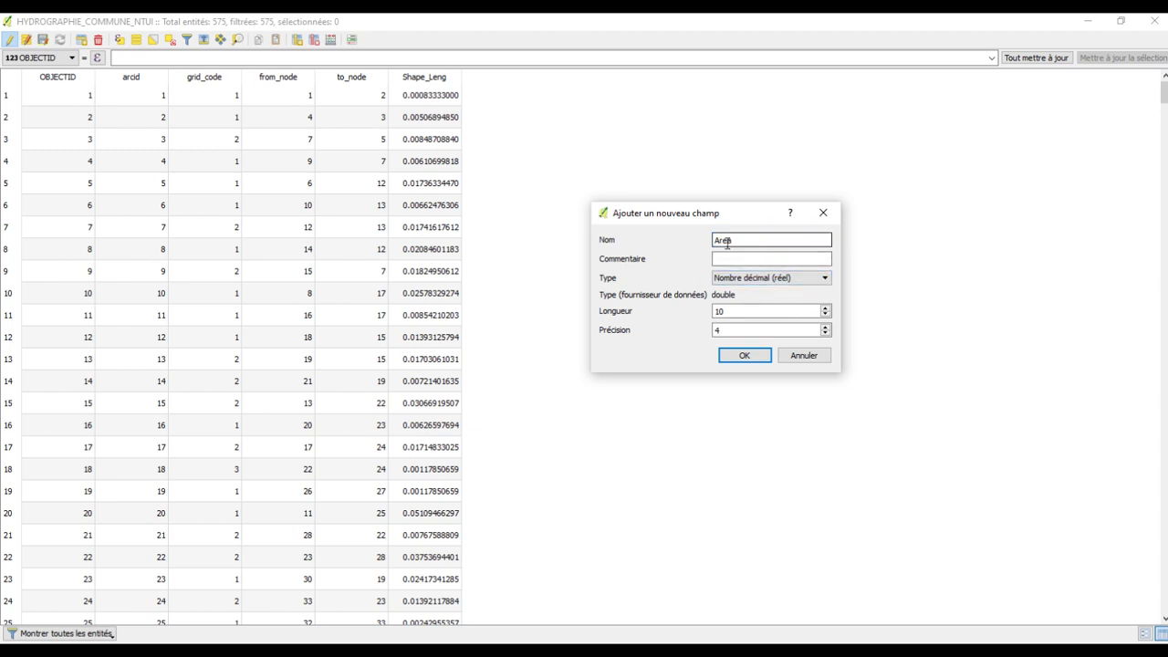
{"action": "left_click", "coordinate": [745, 354]}
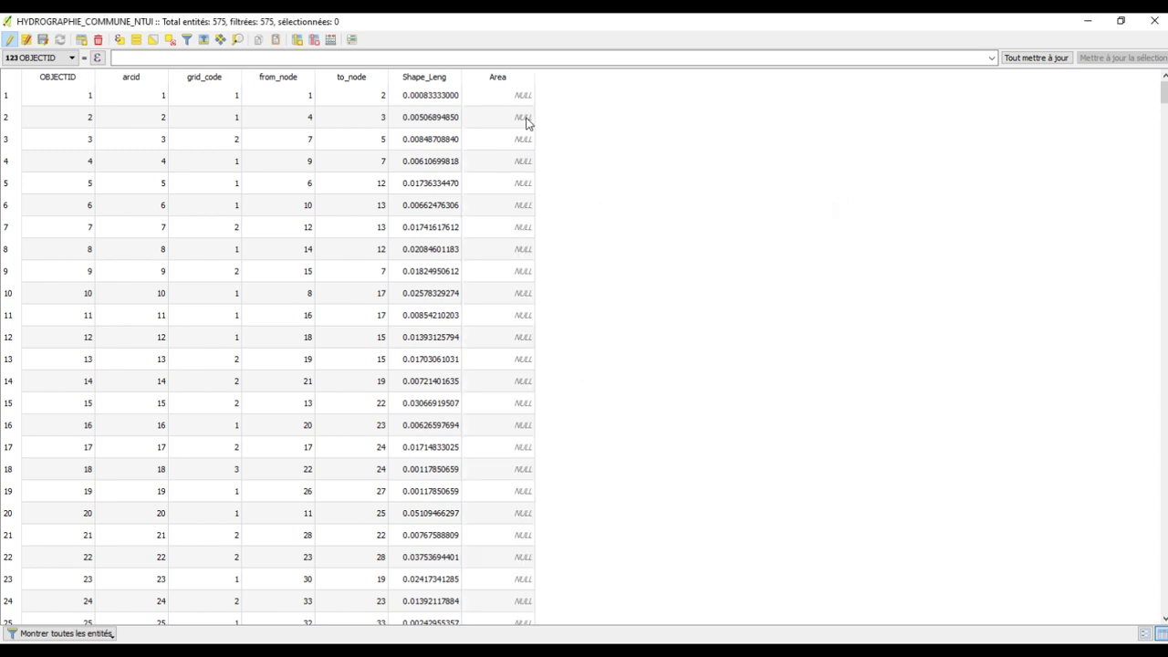
Step: Fill in the Area field with 235212, 25545 and 58522 in the first three rows
{"action": "double_click", "coordinate": [502, 99]}
{"action": "type", "text": "235212"}
{"action": "double_click", "coordinate": [509, 123]}
{"action": "type", "text": "25545"}
{"action": "double_click", "coordinate": [505, 138]}
{"action": "double_click", "coordinate": [504, 97]}
{"action": "double_click", "coordinate": [501, 116]}
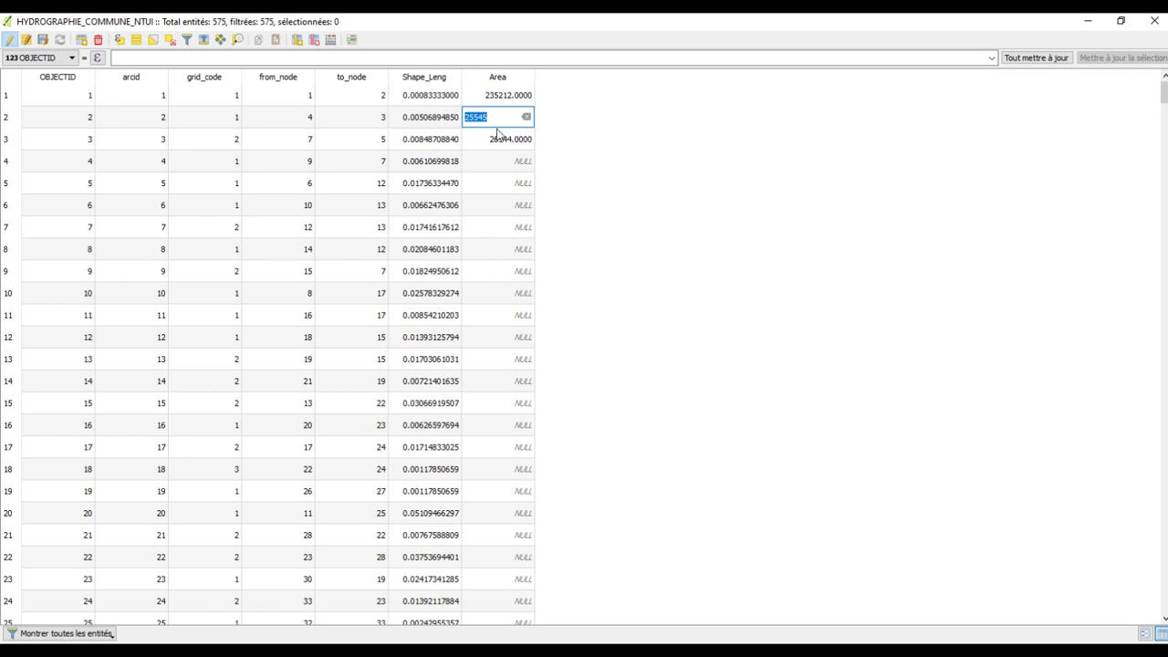
{"action": "double_click", "coordinate": [499, 139]}
{"action": "type", "text": "58522"}
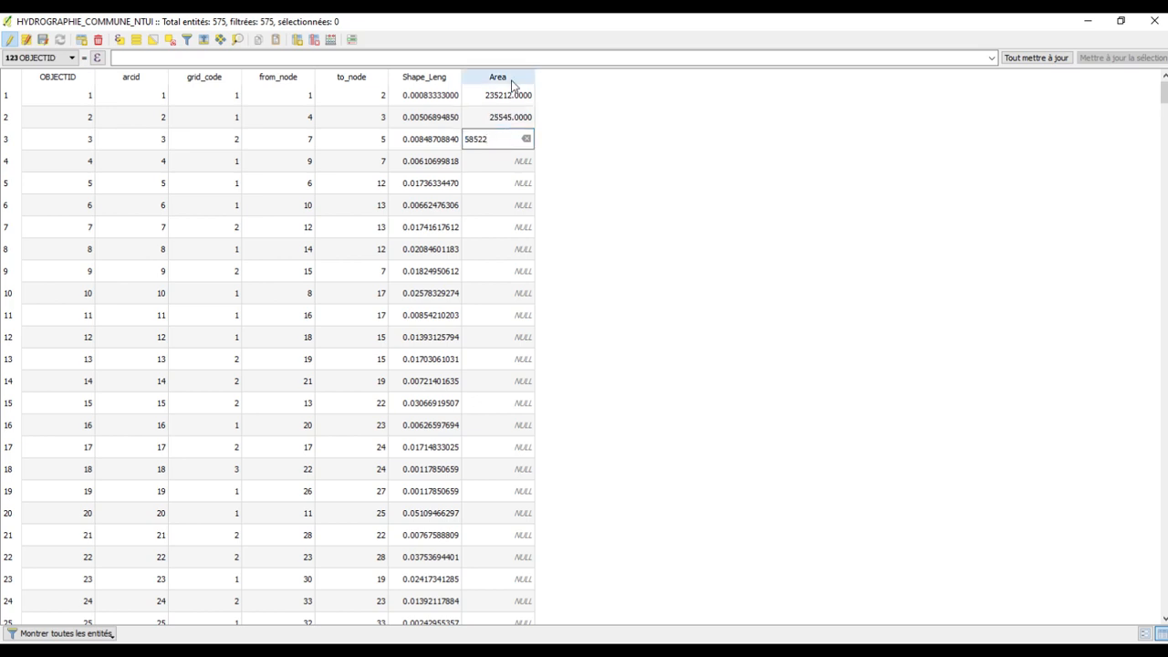
{"action": "double_click", "coordinate": [509, 95]}
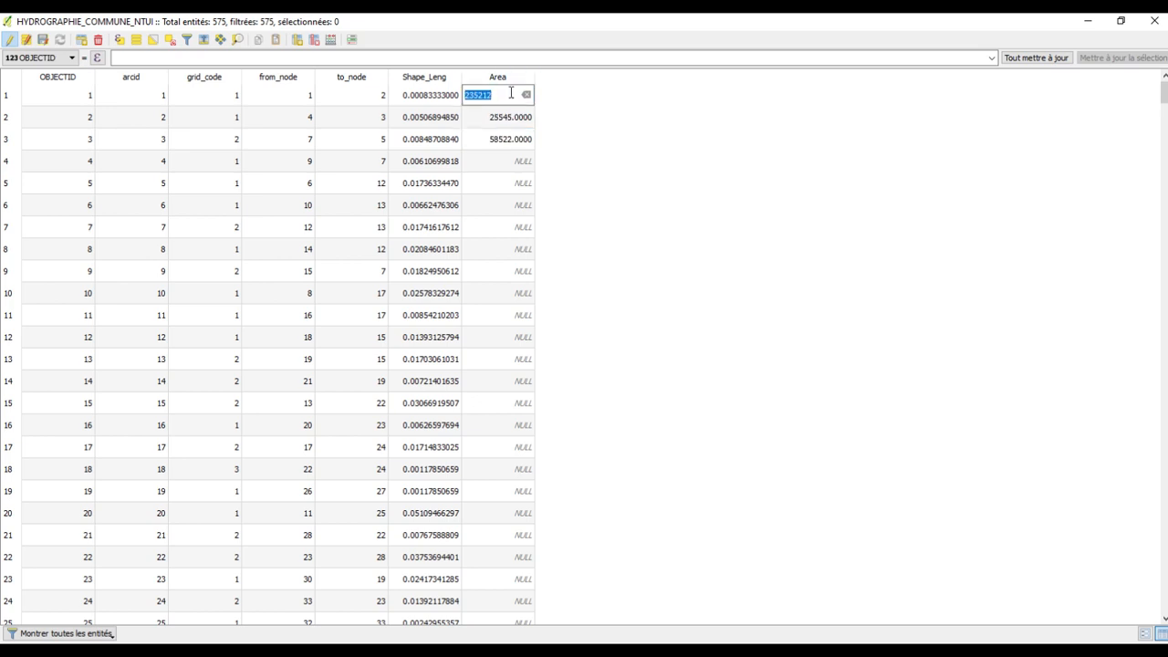
{"action": "type", "text": "885455"}
Step: Delete the Area field from the attribute table
{"action": "left_click", "coordinate": [314, 42]}
{"action": "left_click", "coordinate": [509, 327]}
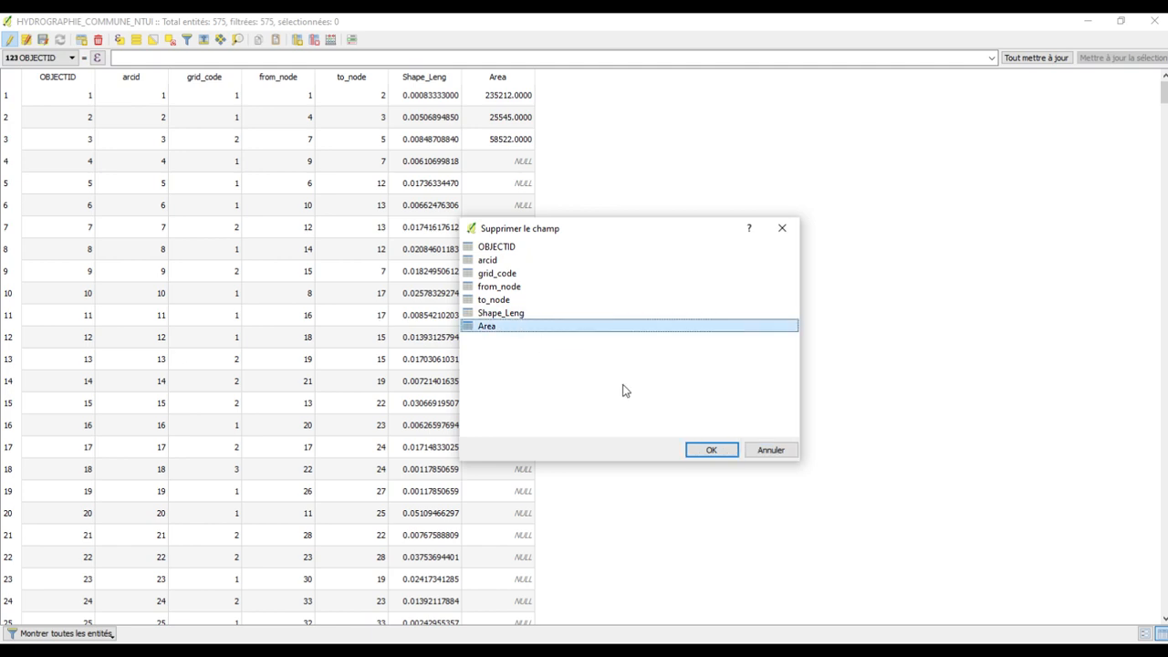
{"action": "left_click", "coordinate": [702, 451]}
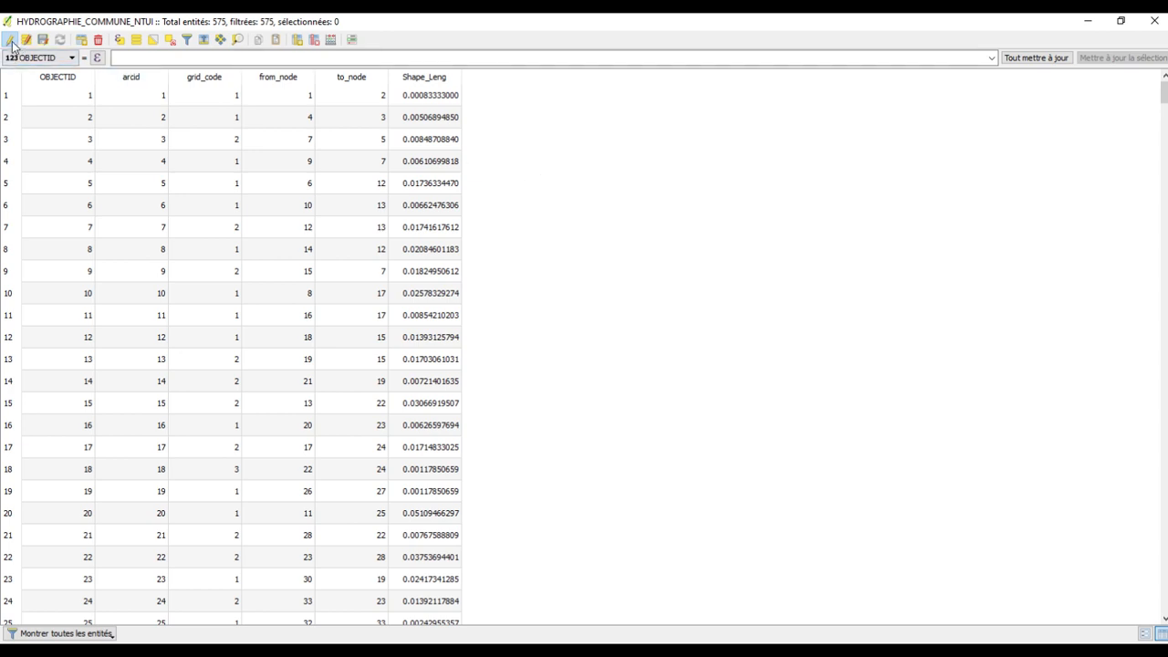
Step: Save the layer edits, end editing mode and close the attribute table
{"action": "left_click", "coordinate": [42, 43]}
{"action": "left_click", "coordinate": [9, 41]}
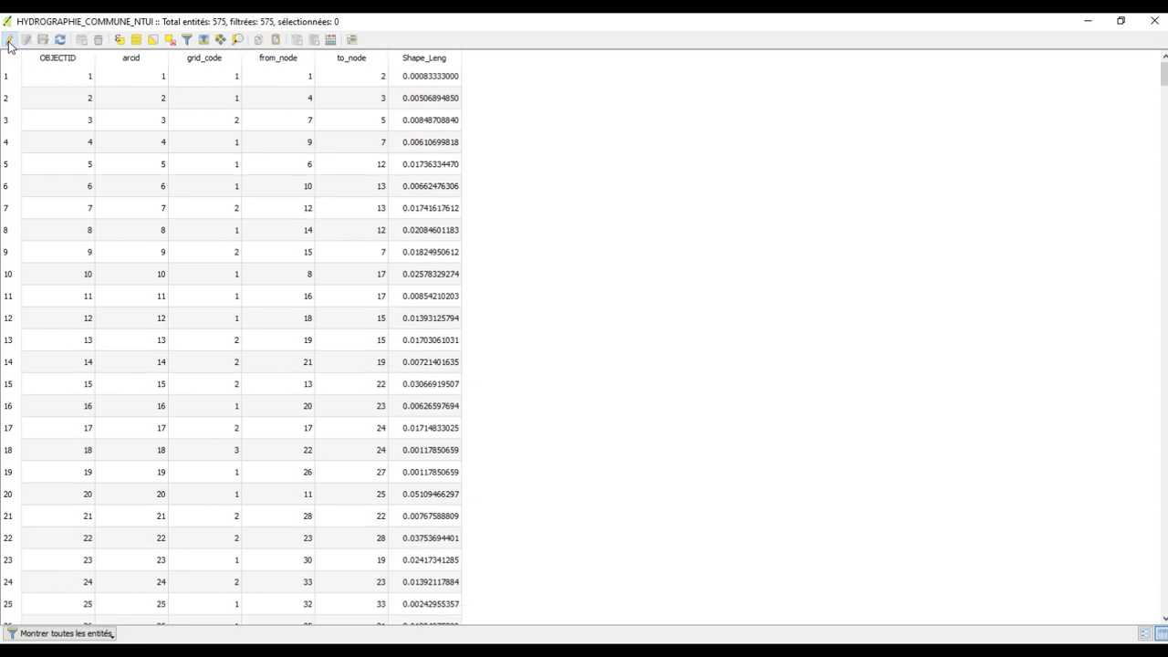
{"action": "left_click", "coordinate": [1154, 20]}
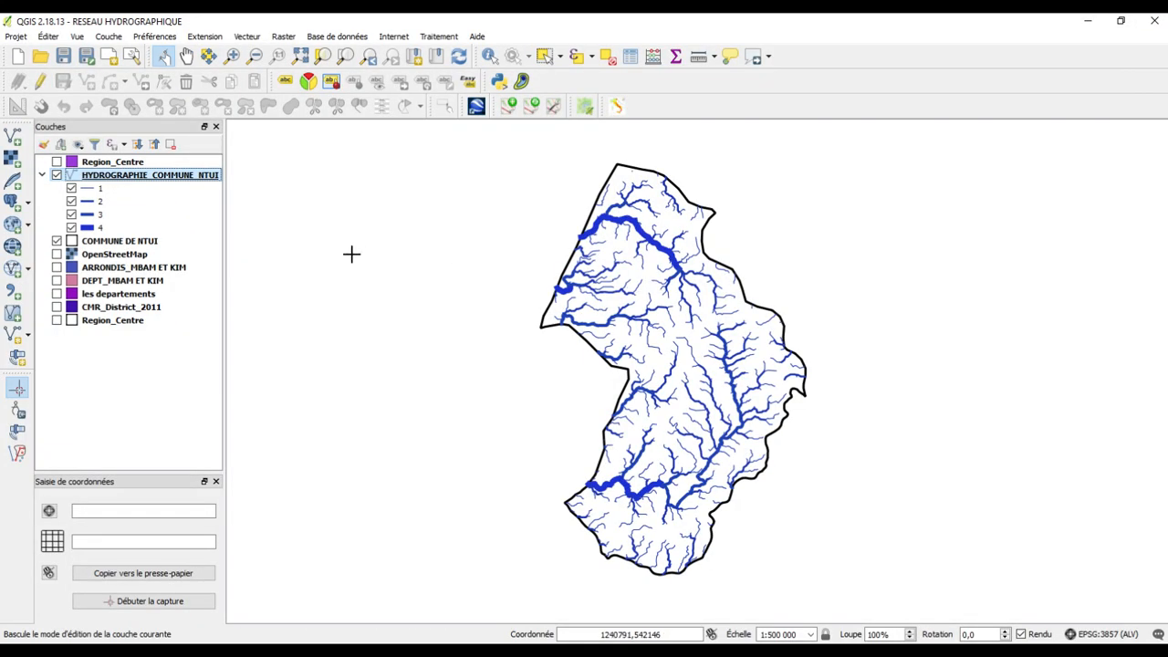